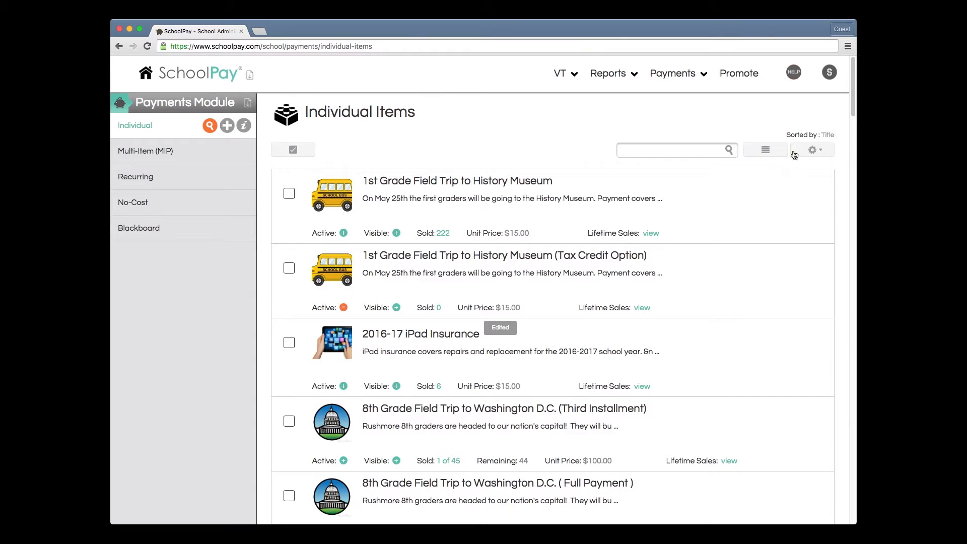
# Review the filter settings of the Individual Items list and the description of individual items
pyautogui.click(800, 154)
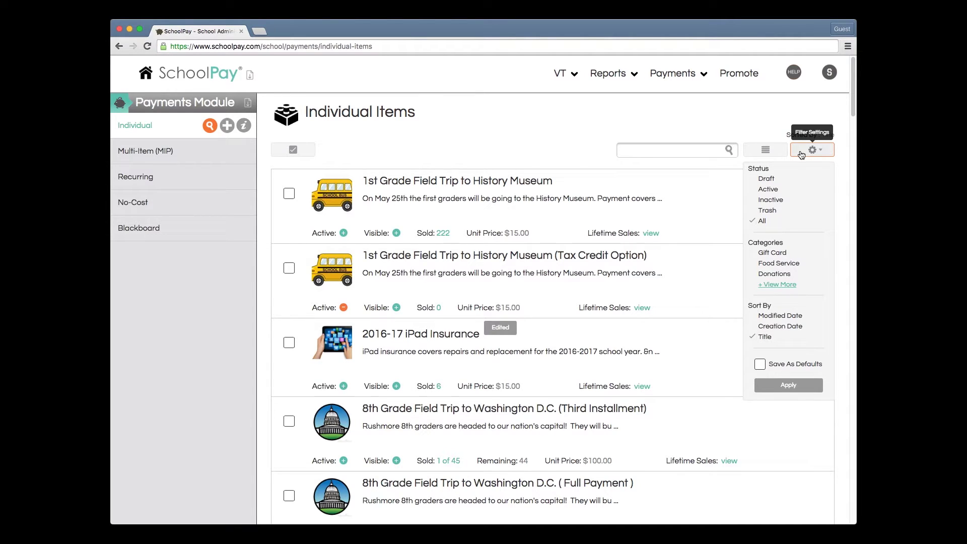
pyautogui.click(801, 155)
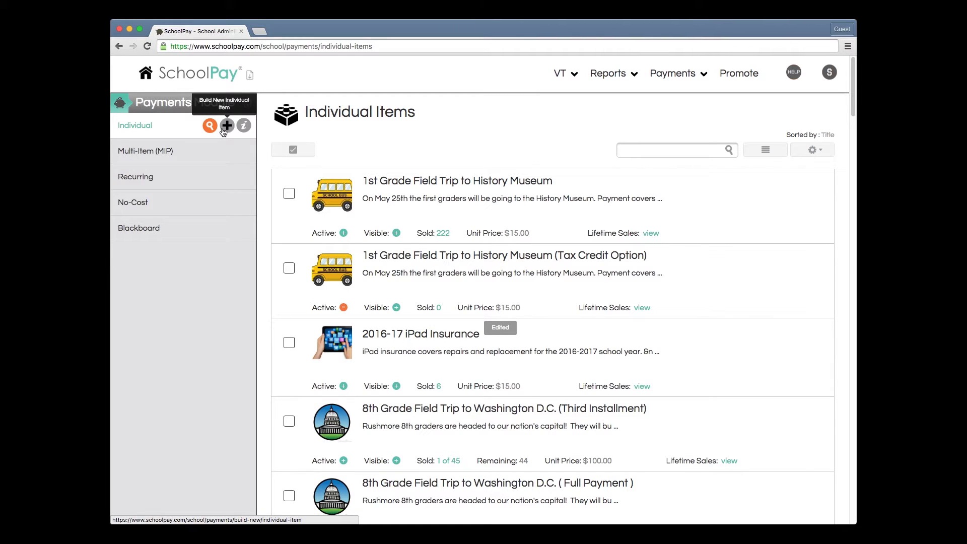
pyautogui.click(244, 125)
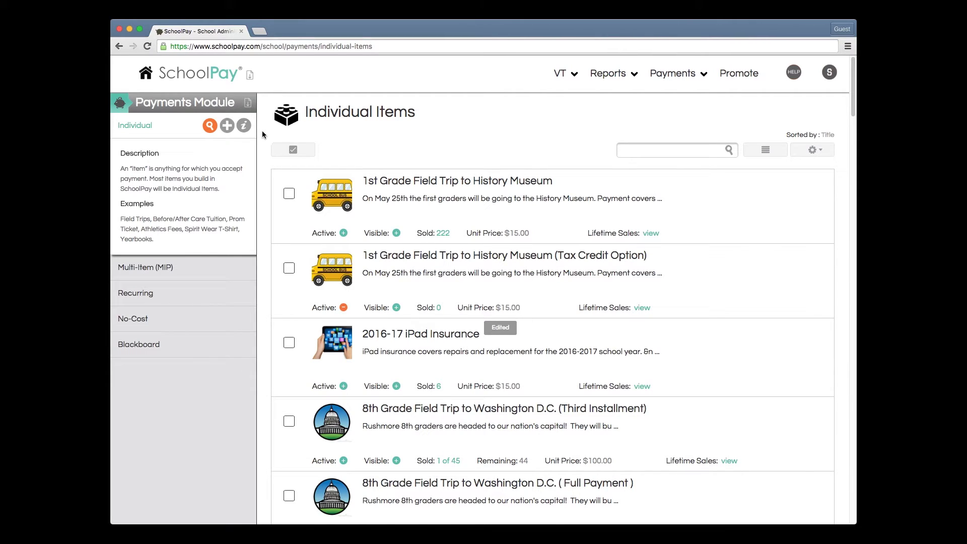
# Start building a new individual item titled "Yearbook 2016-2017" and assign it to the Activities category
pyautogui.click(226, 127)
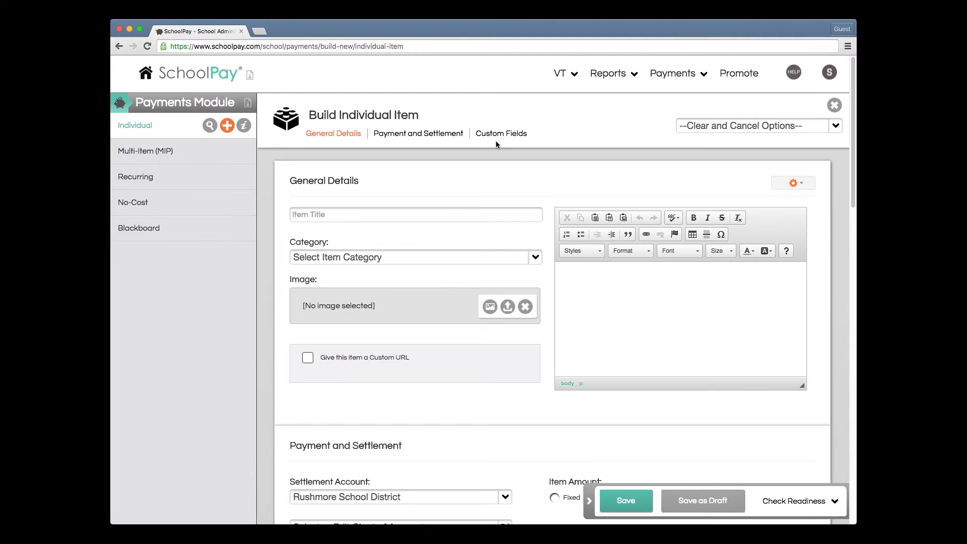
pyautogui.click(497, 219)
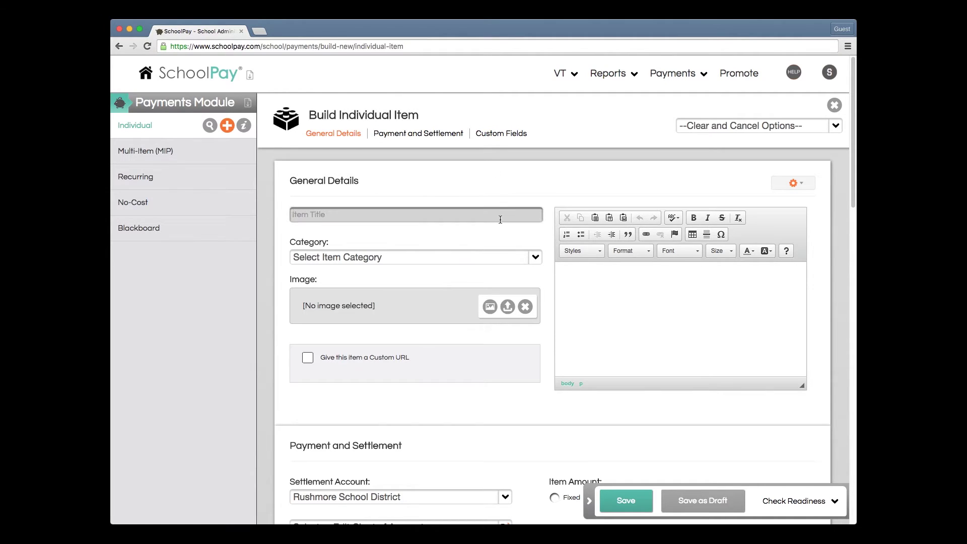
pyautogui.write('Yearbook 2016-2017')
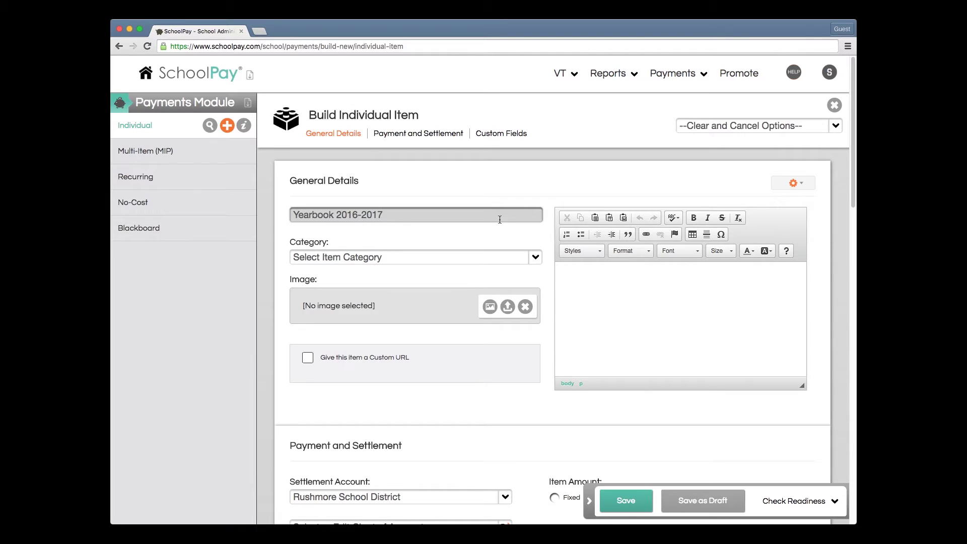
pyautogui.click(533, 258)
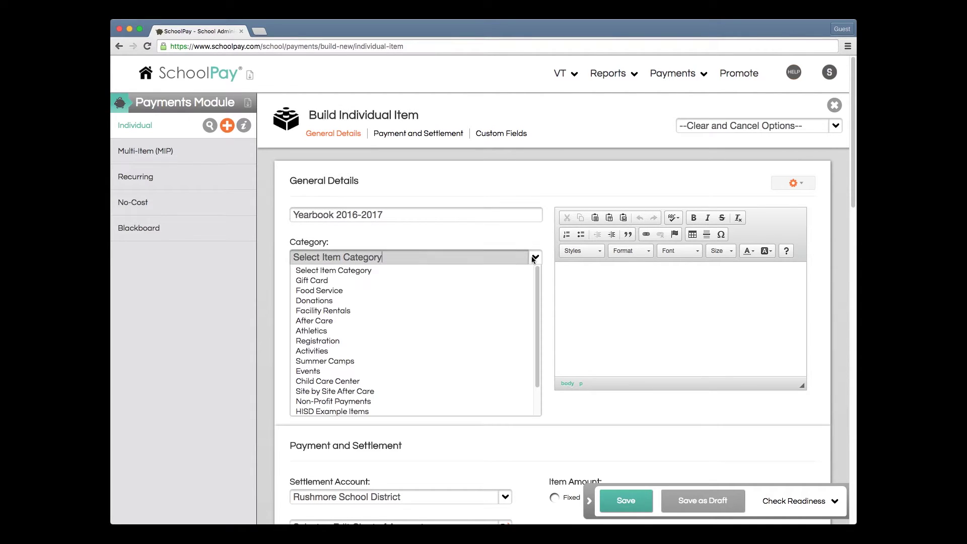
pyautogui.moveTo(538, 278); pyautogui.dragTo(537, 306)
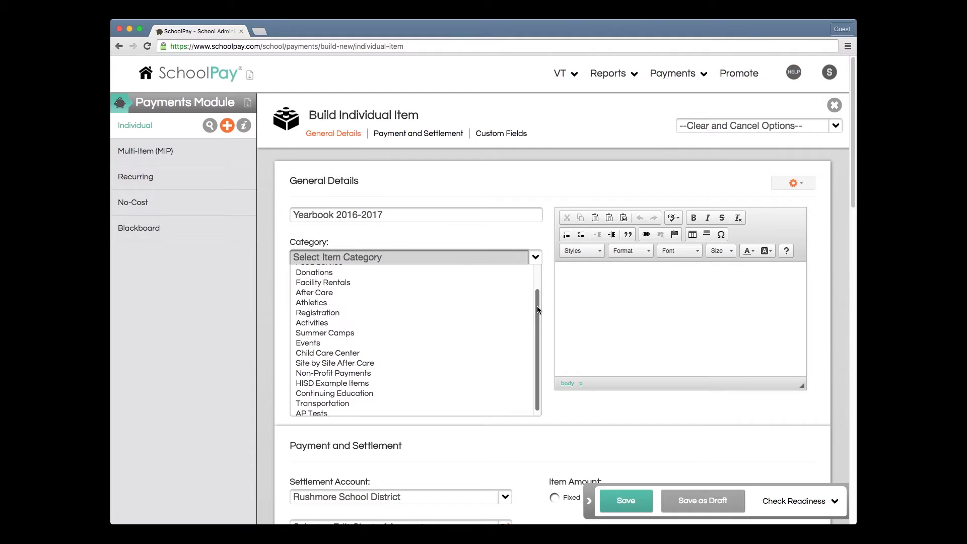
pyautogui.click(430, 322)
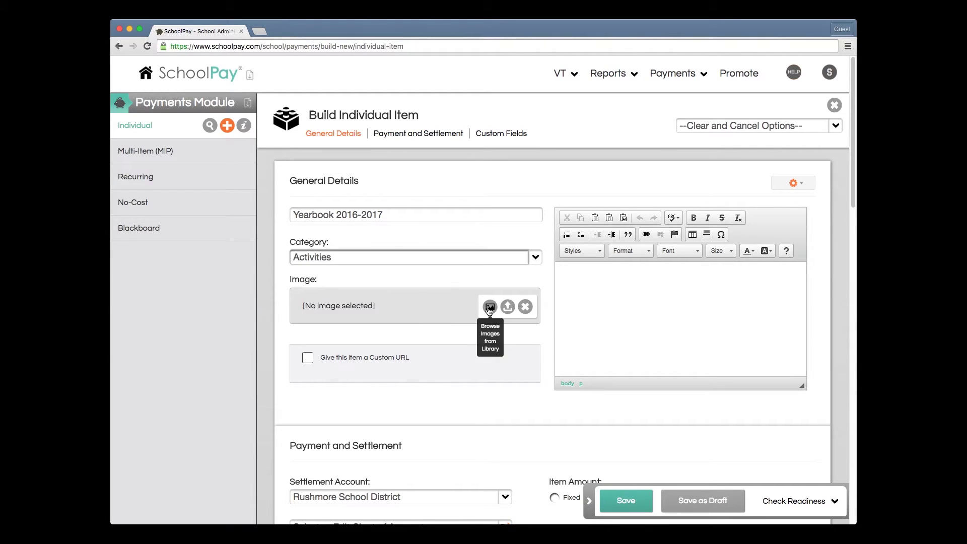
# Choose the stack of books picture from the image library as the item's image
pyautogui.click(489, 308)
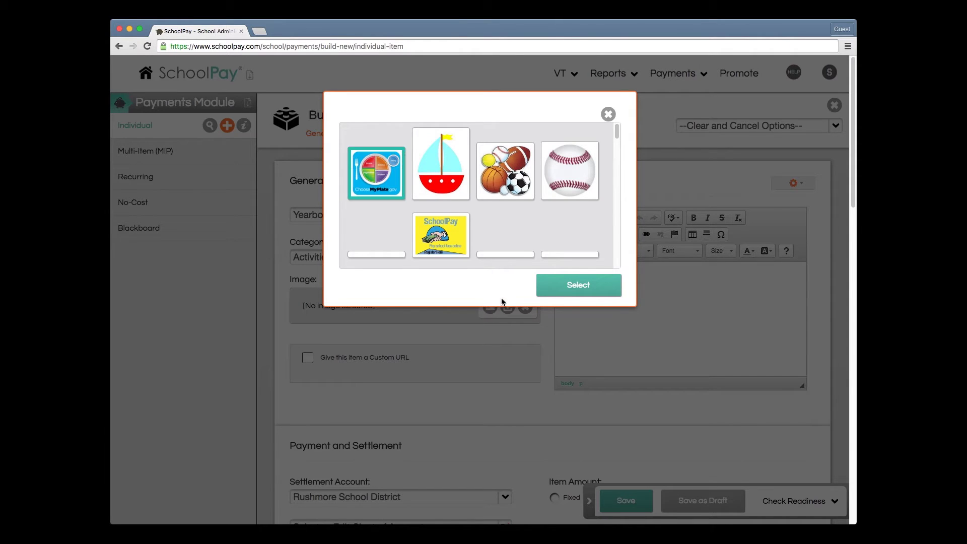
pyautogui.click(505, 258)
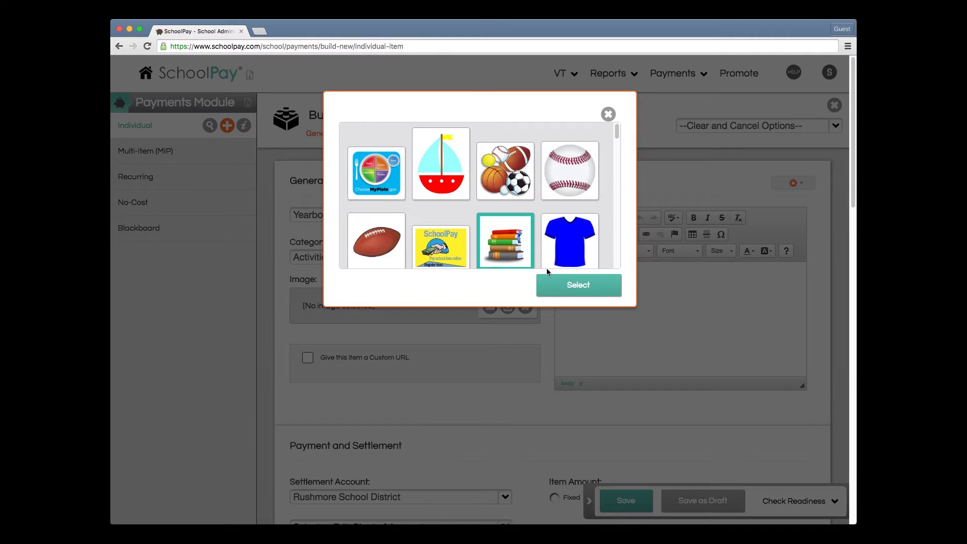
pyautogui.click(566, 285)
# Enter the item description "Yearbooks can be picked up in the front office."
pyautogui.click(582, 284)
pyautogui.write('Yearbooks can be picked up')
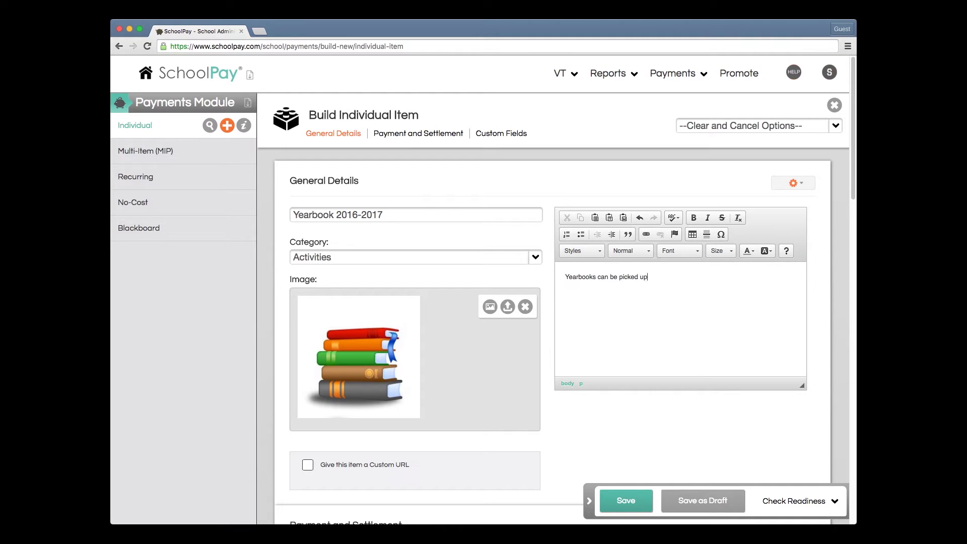
pyautogui.write(' in the front office.')
# Limit the item's available quantity to 100 and enable the quantity field for buyers
pyautogui.click(803, 187)
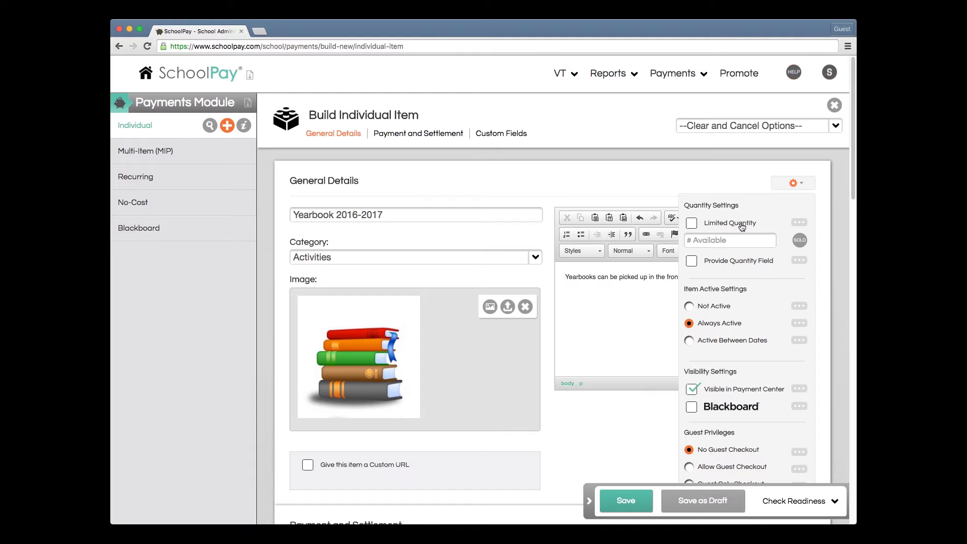
pyautogui.click(692, 225)
pyautogui.click(696, 243)
pyautogui.write('100')
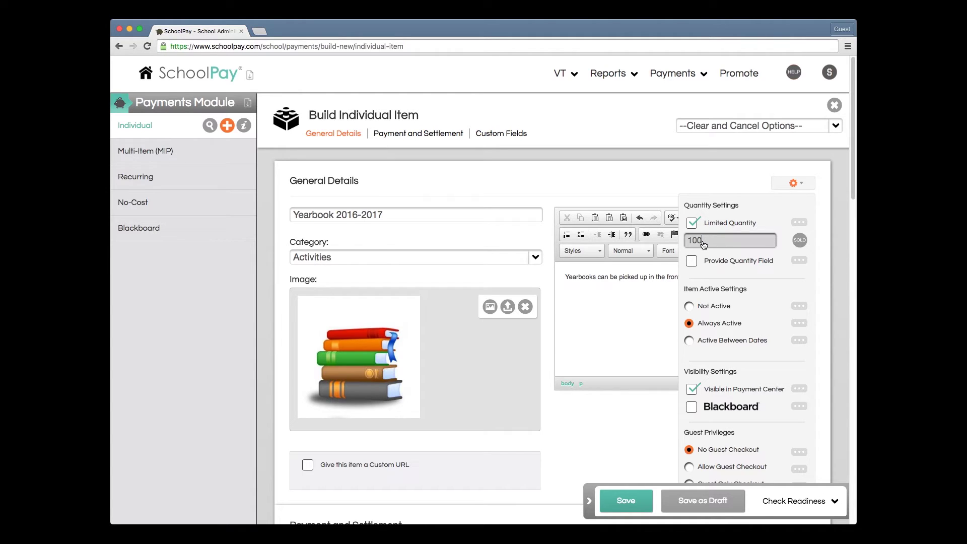
pyautogui.click(692, 262)
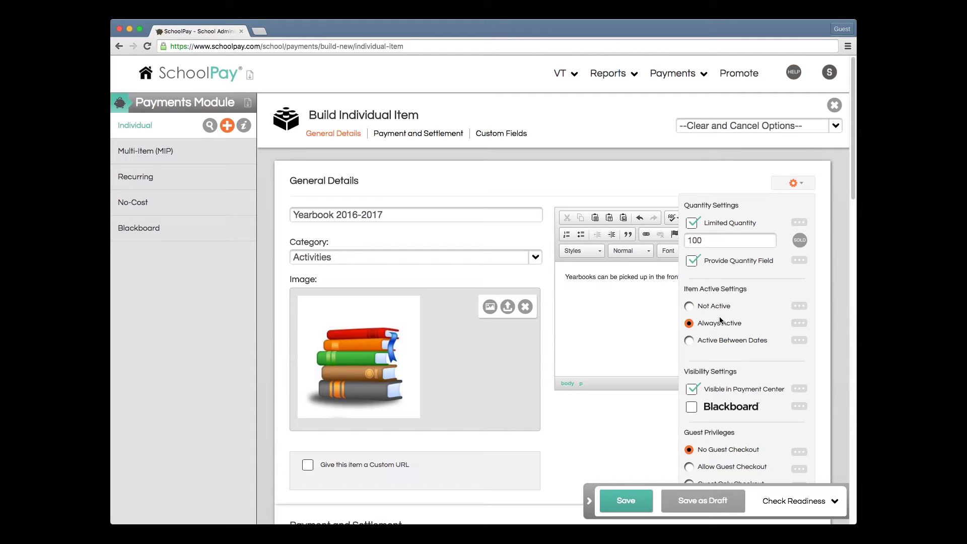
# Set the item to be active between dates with the end date 06/18/2016
pyautogui.click(689, 341)
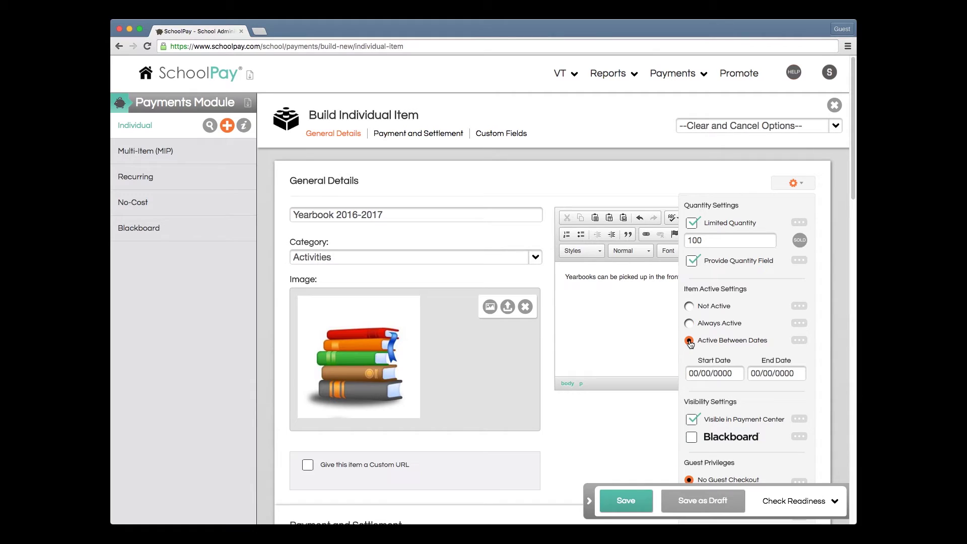
pyautogui.click(771, 375)
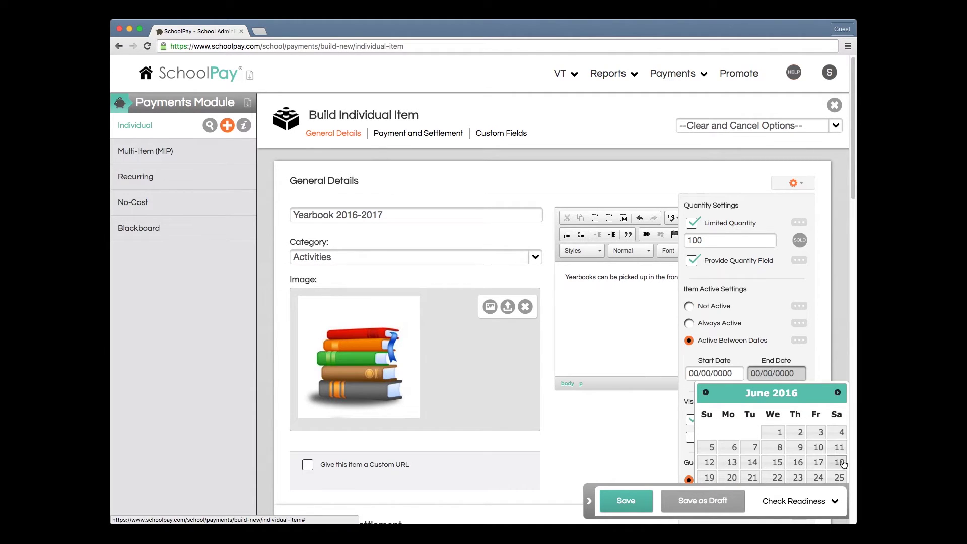
pyautogui.click(839, 463)
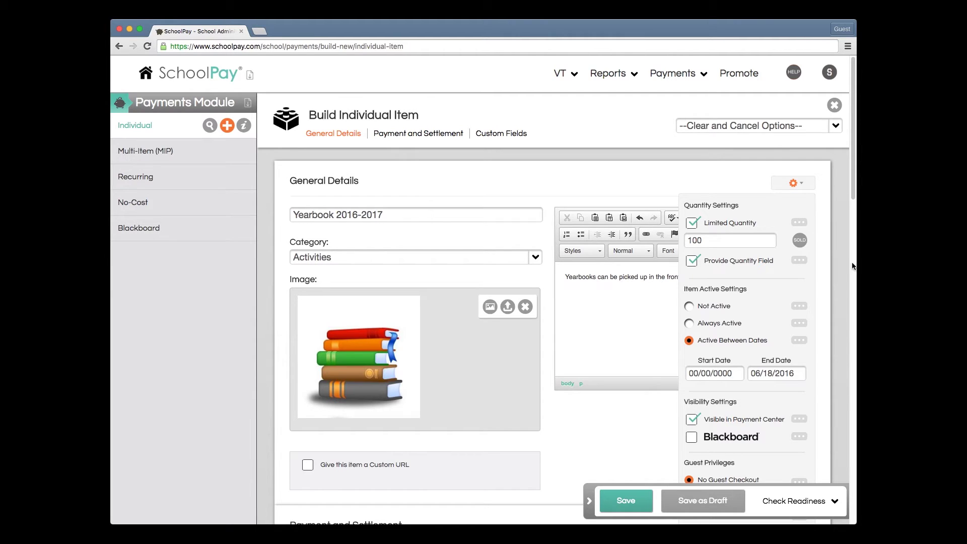
# Set the item's guest privileges to Guest Only Checkout and dismiss the notice
pyautogui.moveTo(853, 198); pyautogui.dragTo(853, 238)
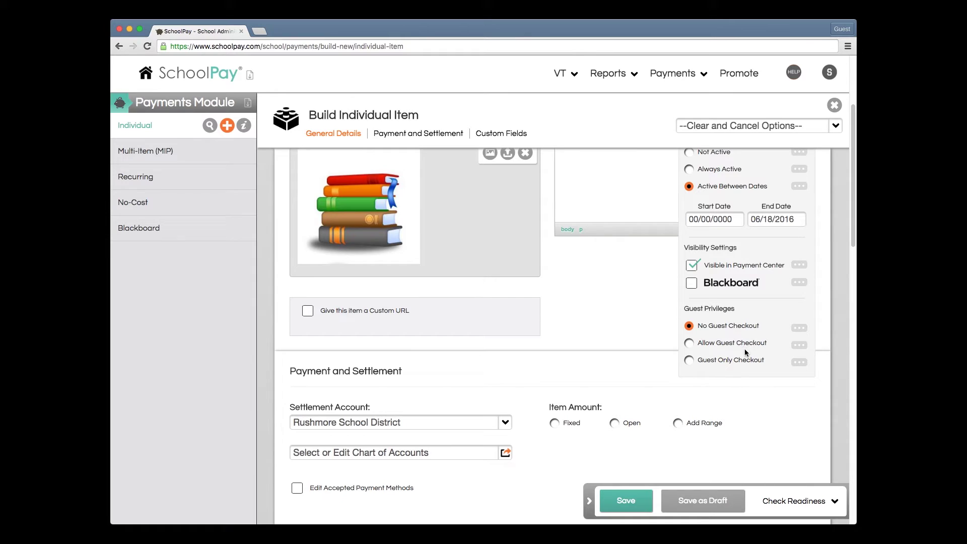
pyautogui.click(688, 343)
pyautogui.click(689, 361)
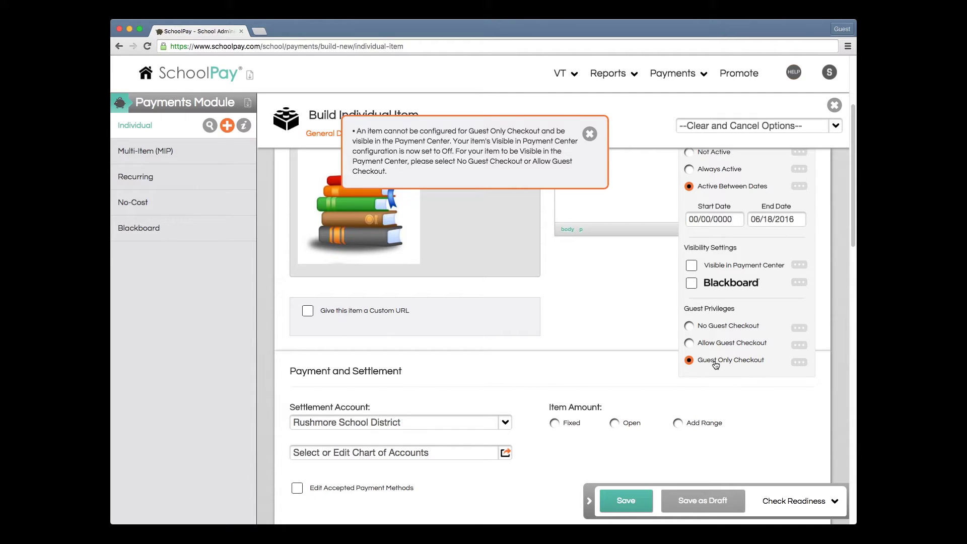
pyautogui.click(590, 134)
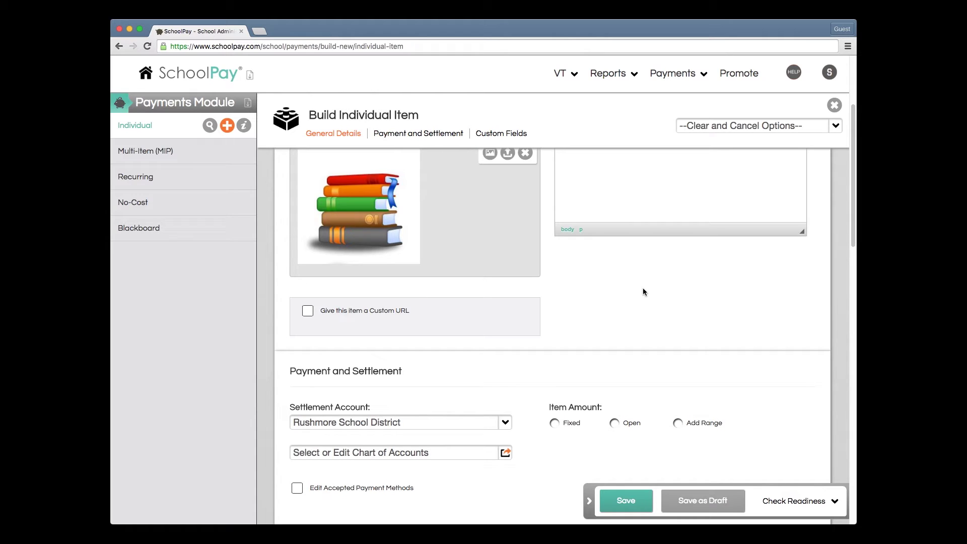
# Set the settlement account to Lincoln Middle and assign Yearbook as the primary account from the chart of accounts
pyautogui.moveTo(849, 213); pyautogui.dragTo(850, 252)
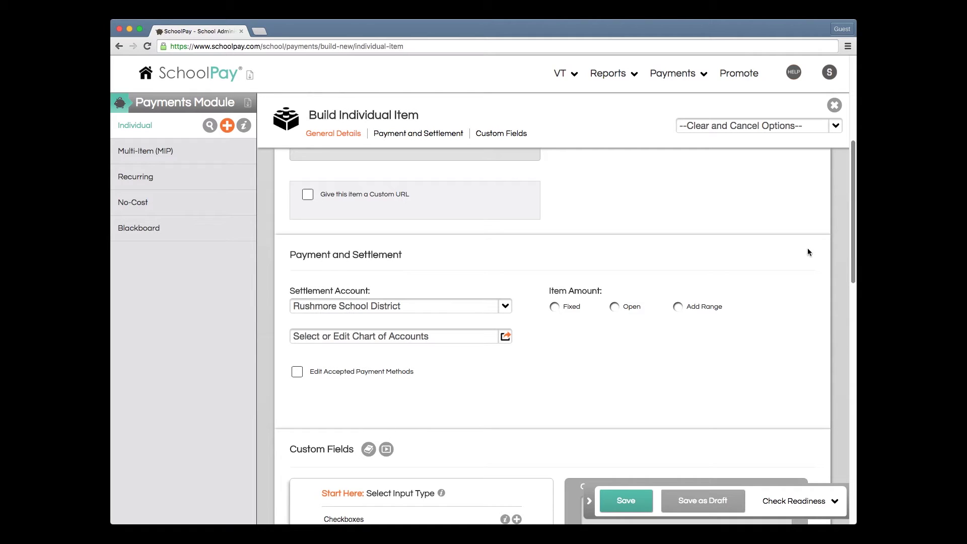
pyautogui.click(505, 306)
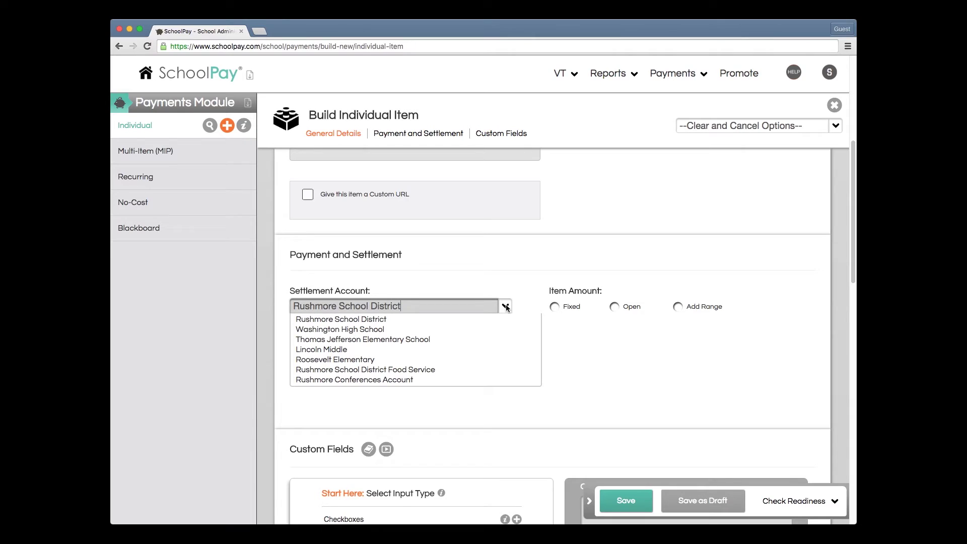
pyautogui.click(488, 349)
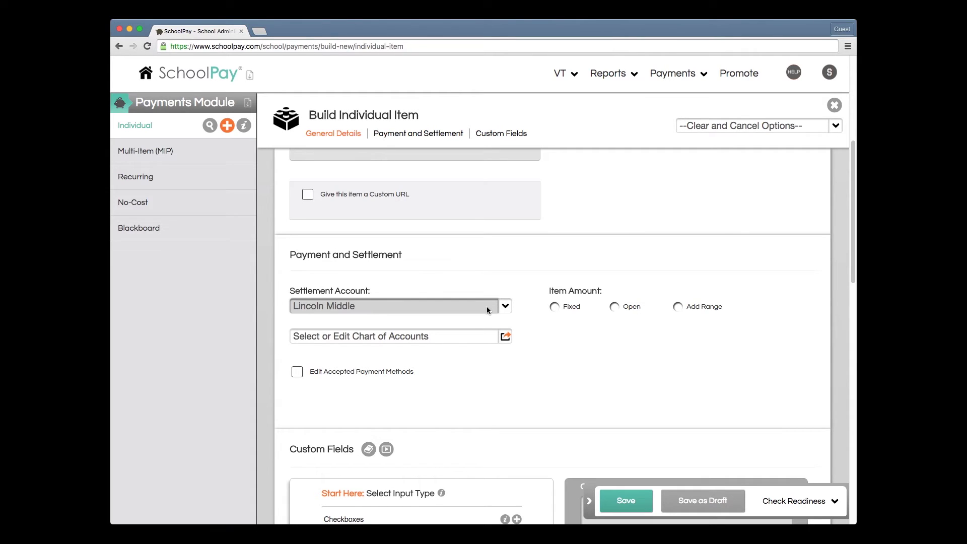
pyautogui.click(505, 342)
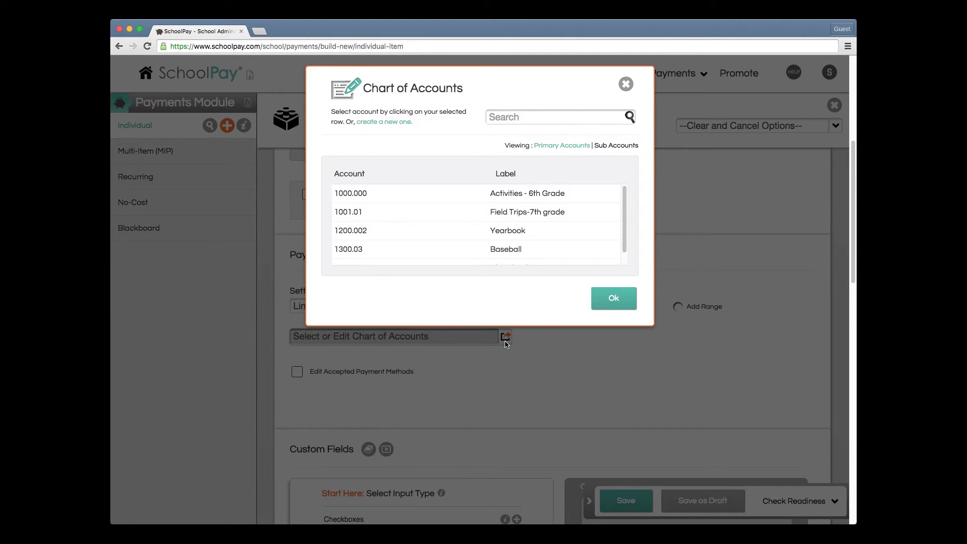
pyautogui.click(542, 237)
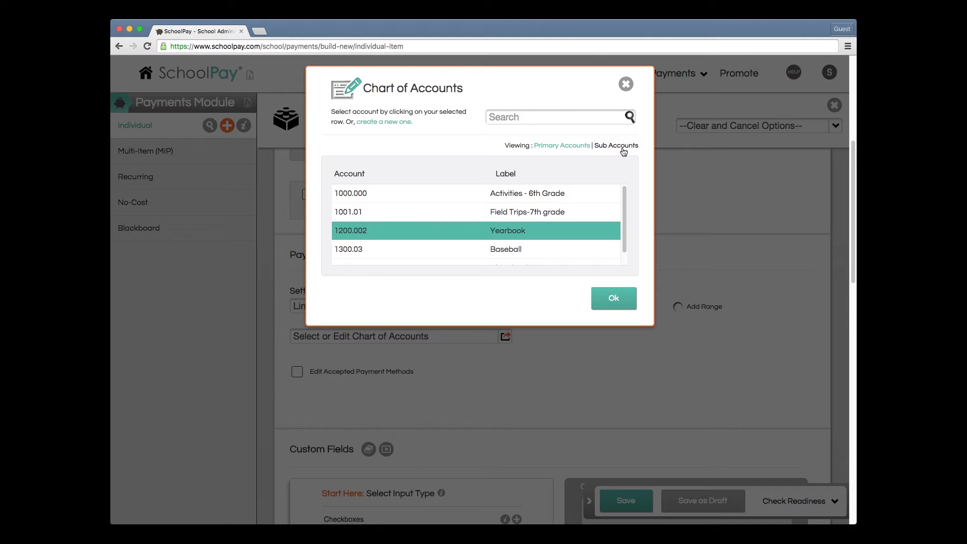
pyautogui.click(613, 297)
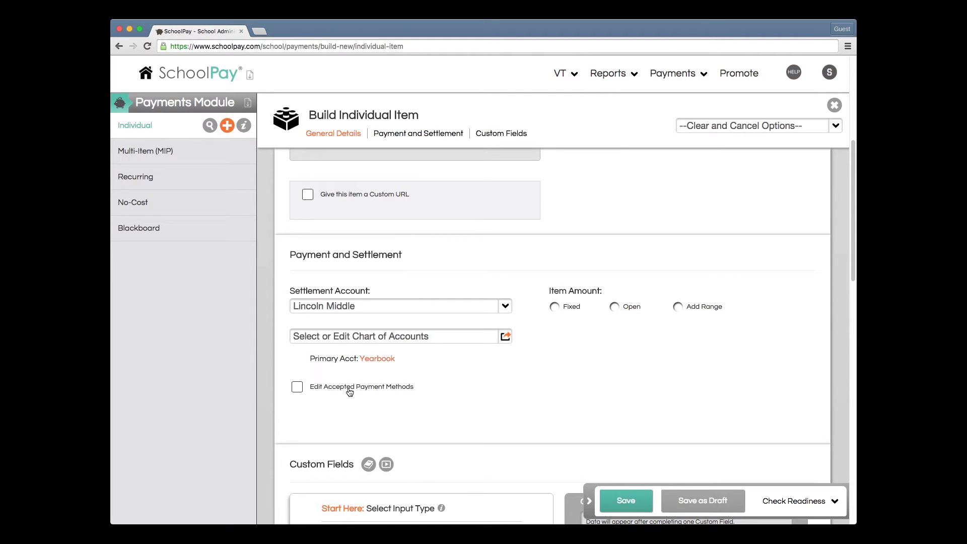
# View the item's accepted payment methods without editing them
pyautogui.click(298, 388)
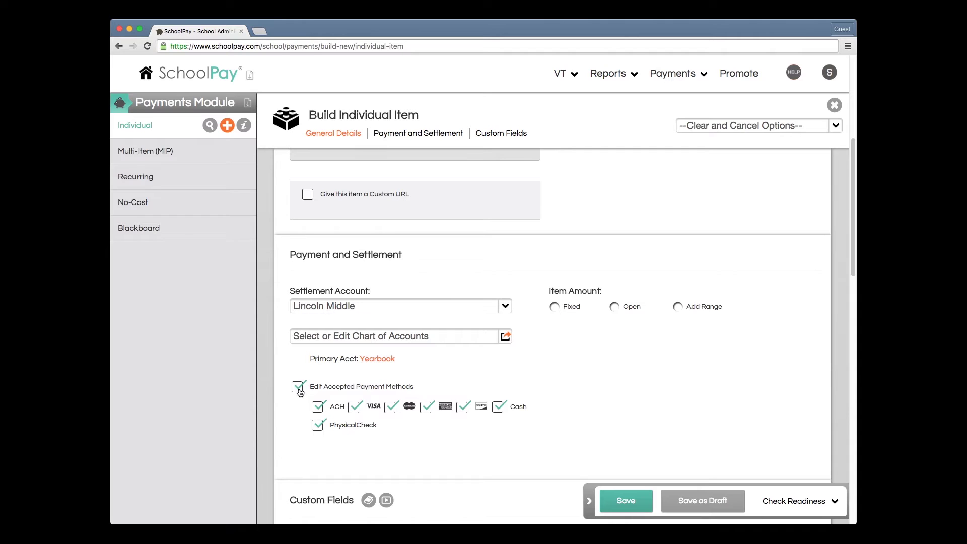
pyautogui.click(298, 388)
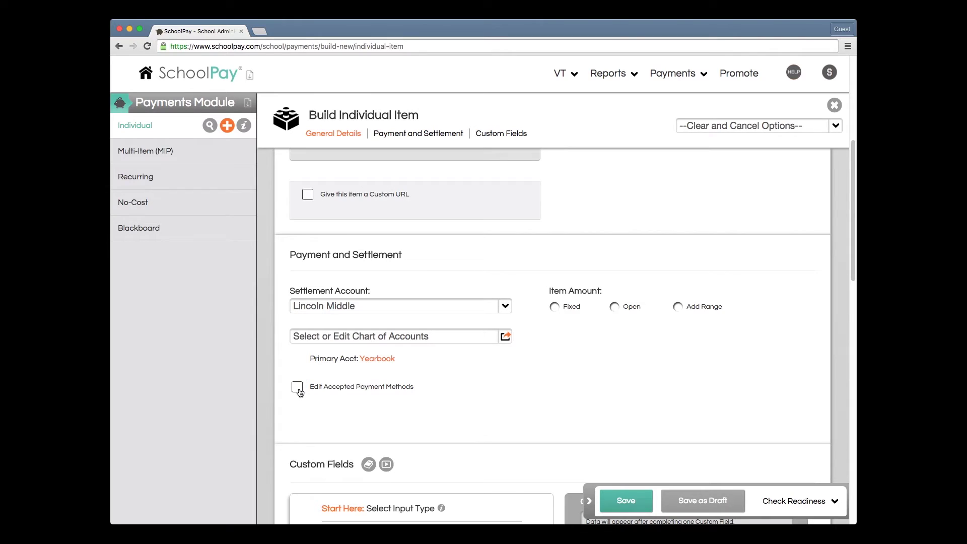
# Try a fixed item amount of 10.00, and switch the amount type to Open
pyautogui.click(554, 307)
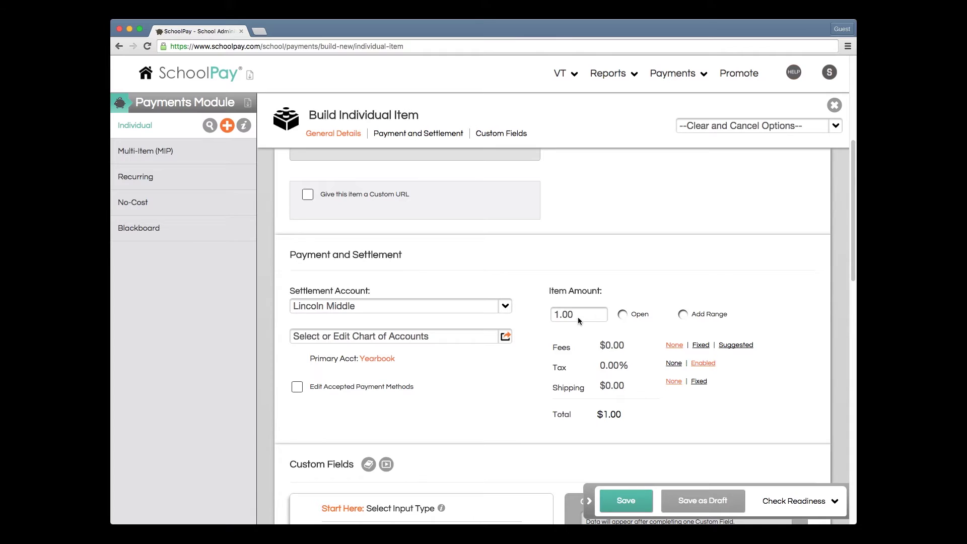
pyautogui.click(574, 316)
pyautogui.write('10.00')
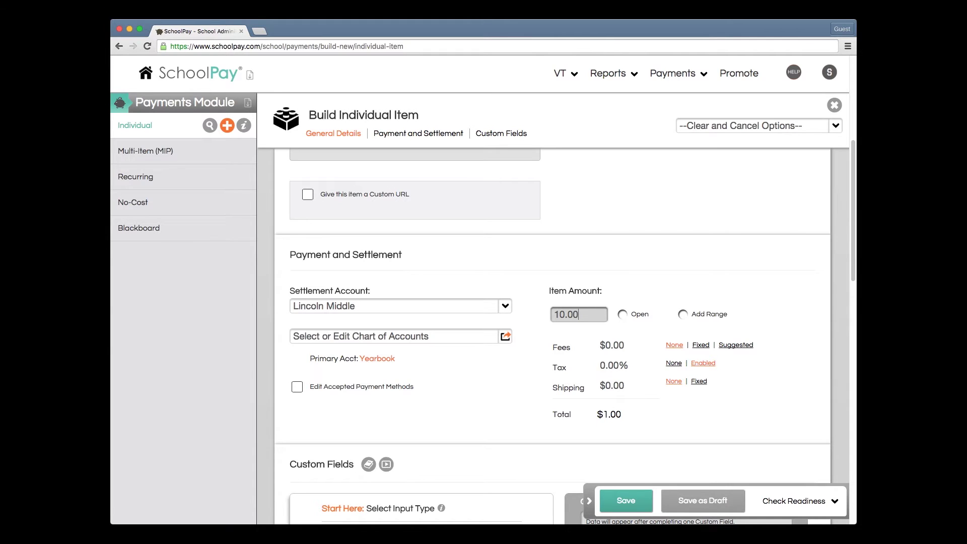
pyautogui.click(624, 317)
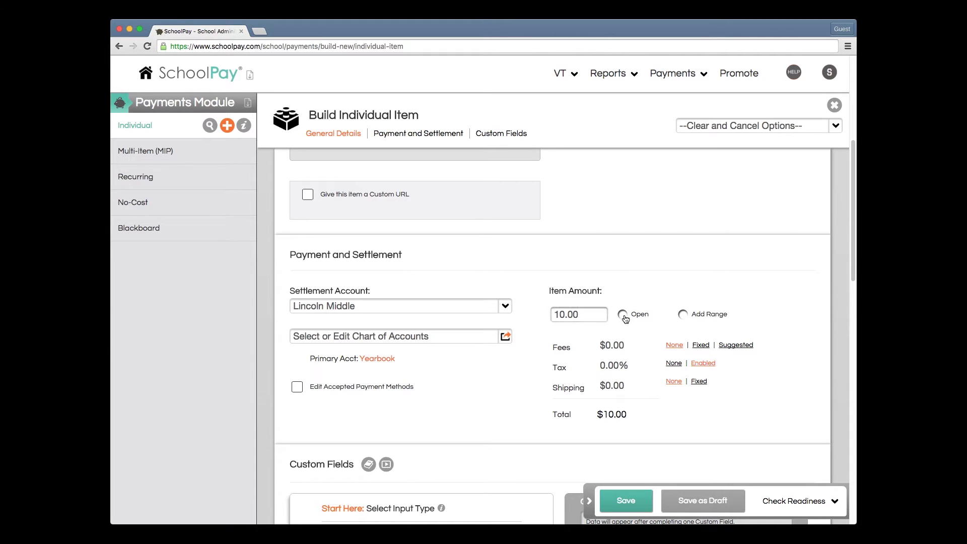
pyautogui.click(623, 315)
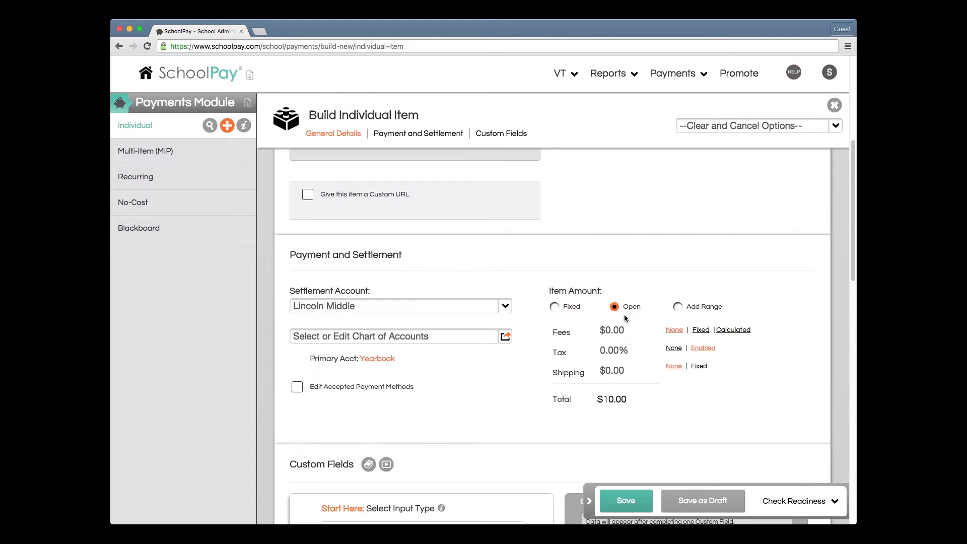
# Switch the item amount to a range and set its minimum to 5.00
pyautogui.click(675, 312)
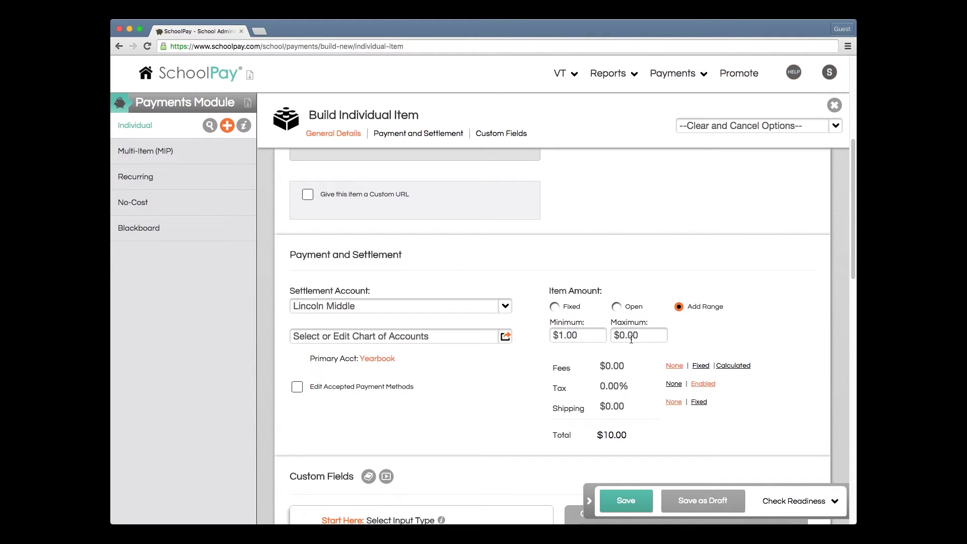
pyautogui.click(574, 339)
pyautogui.moveTo(574, 339); pyautogui.dragTo(551, 337)
pyautogui.write('5.00')
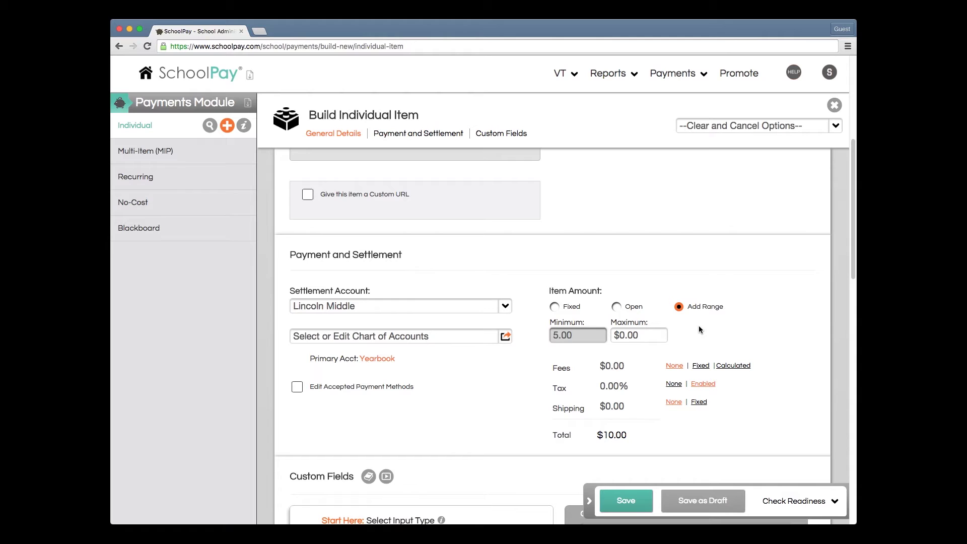
# Switch the item amount back to Fixed at 10.00
pyautogui.click(556, 309)
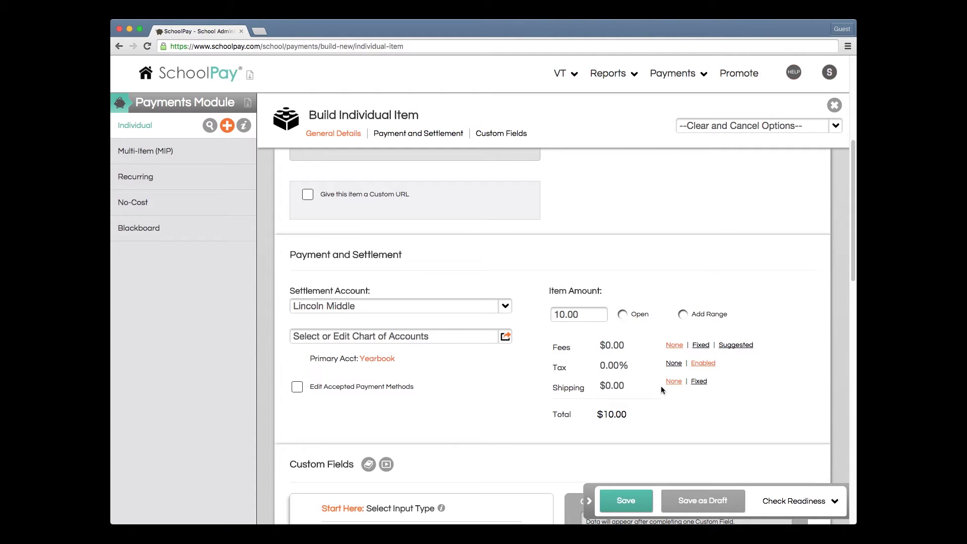
# Start a dropdown list custom field labelled "T-Shirt Size", make its response mandatory, and continue to its response options
pyautogui.moveTo(852, 264); pyautogui.dragTo(845, 349)
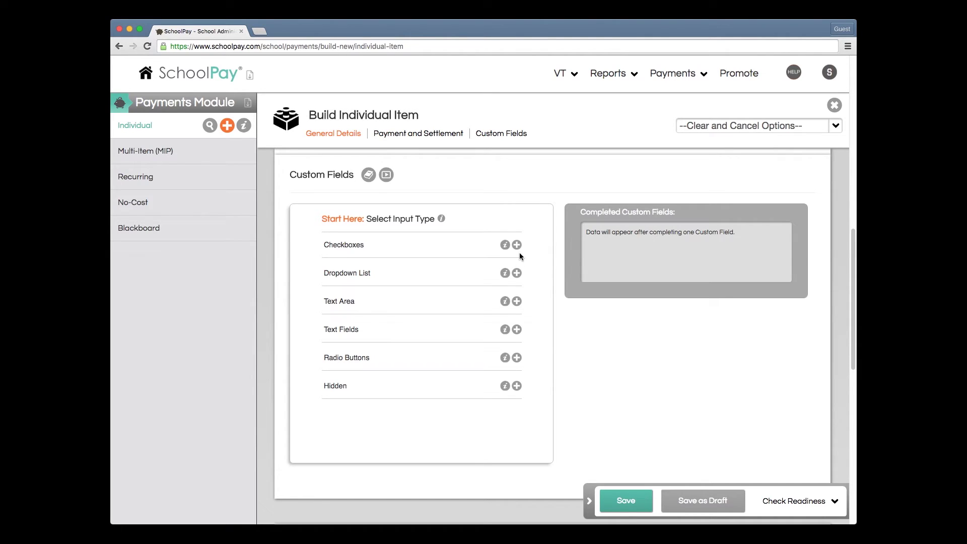
pyautogui.moveTo(504, 248)
pyautogui.click(516, 273)
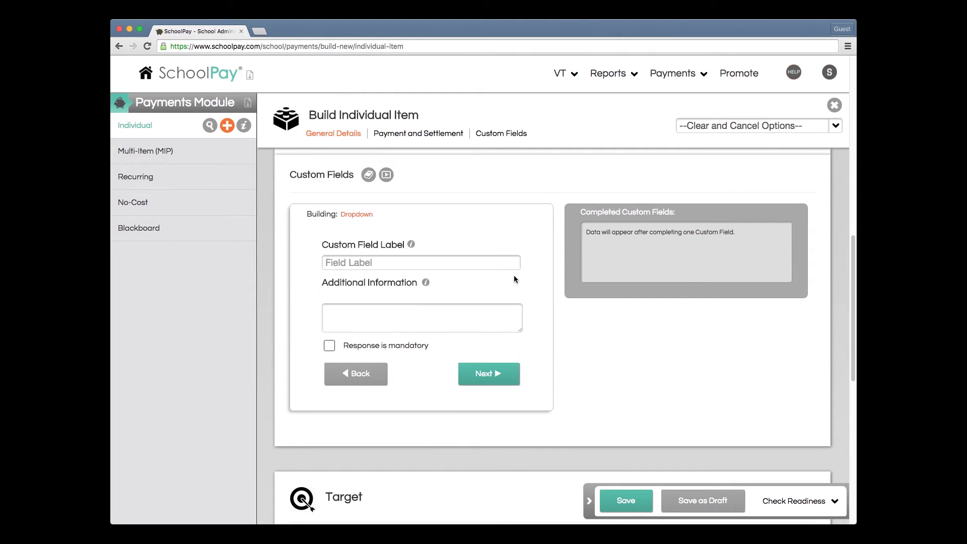
pyautogui.click(458, 265)
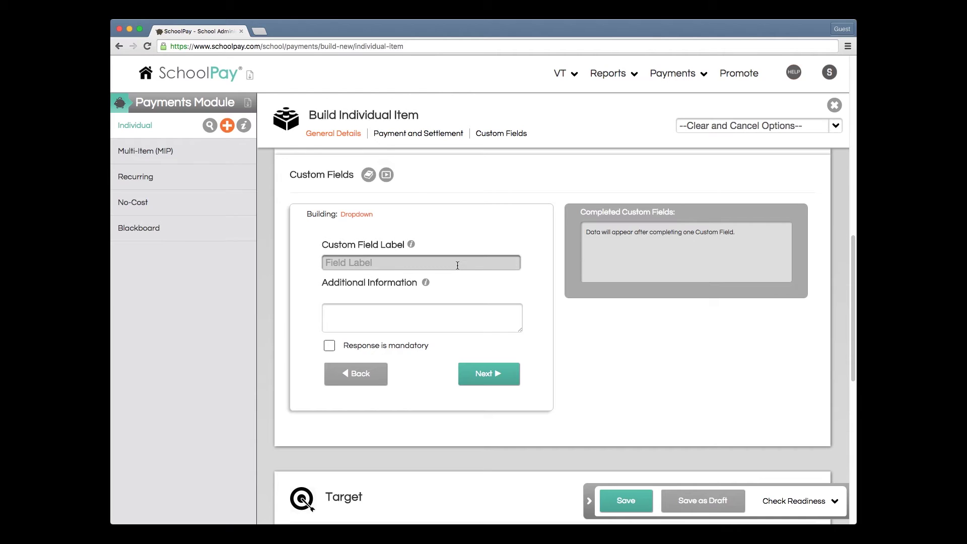
pyautogui.write('T-Shirt Size')
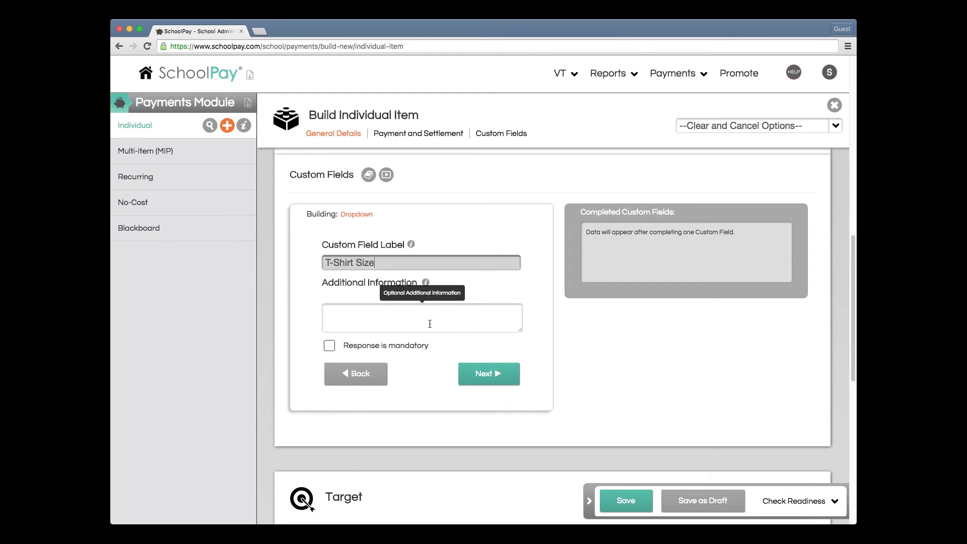
pyautogui.click(335, 349)
pyautogui.click(335, 348)
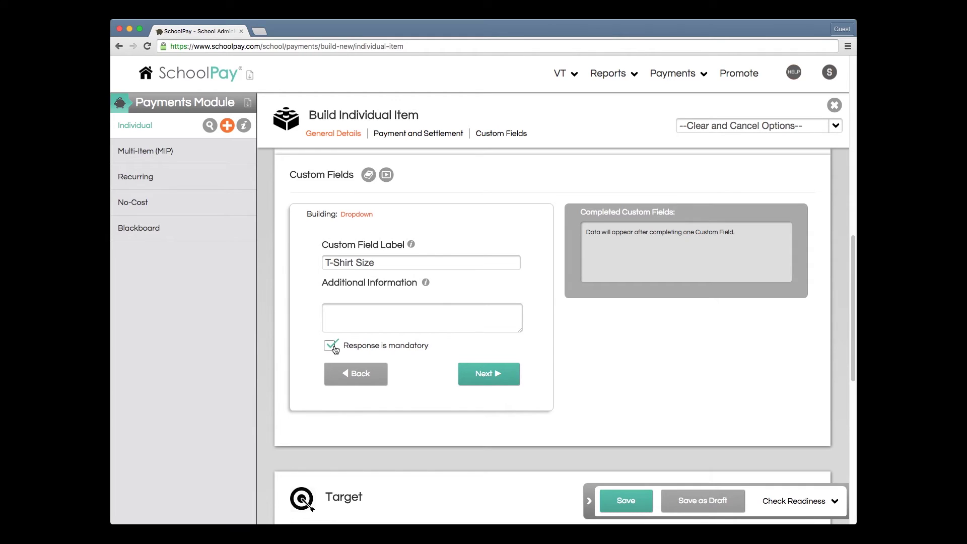
pyautogui.click(477, 375)
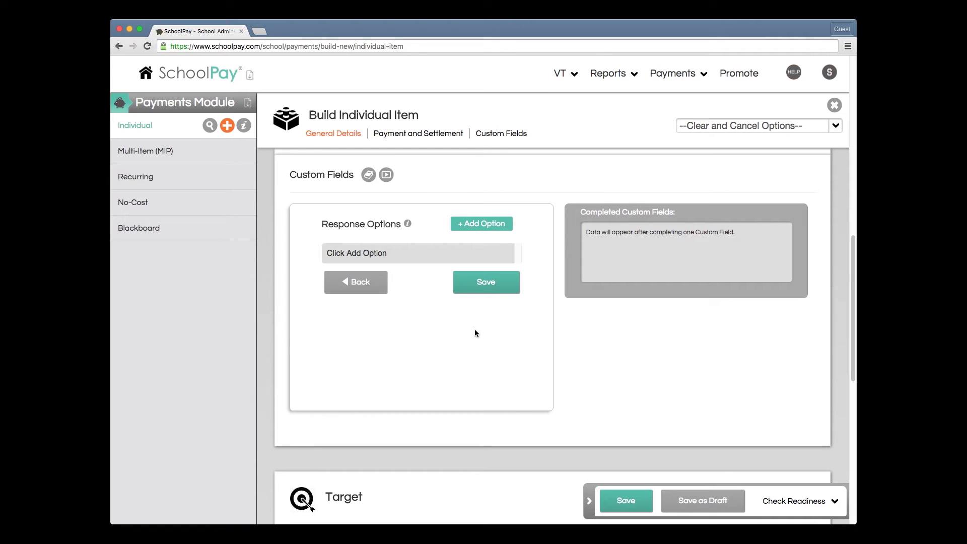
# Add the response options Small, Medium and Large to the T-Shirt Size field and save it
pyautogui.click(480, 230)
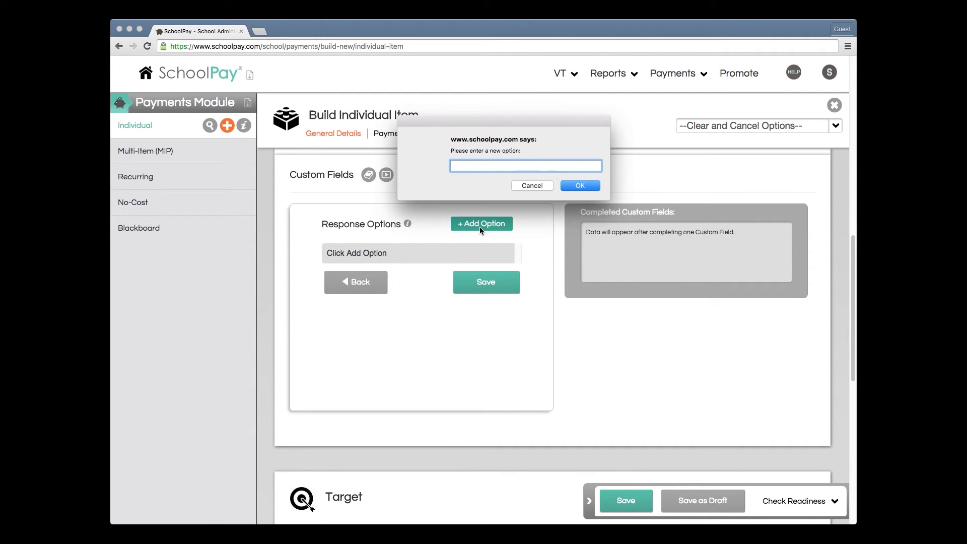
pyautogui.write('Small')
pyautogui.click(580, 185)
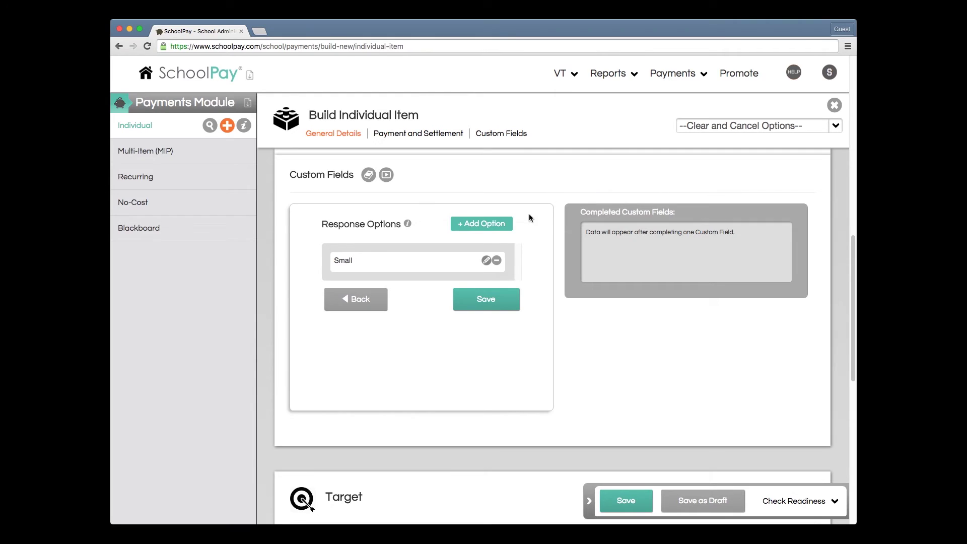
pyautogui.click(500, 228)
pyautogui.write('Medium')
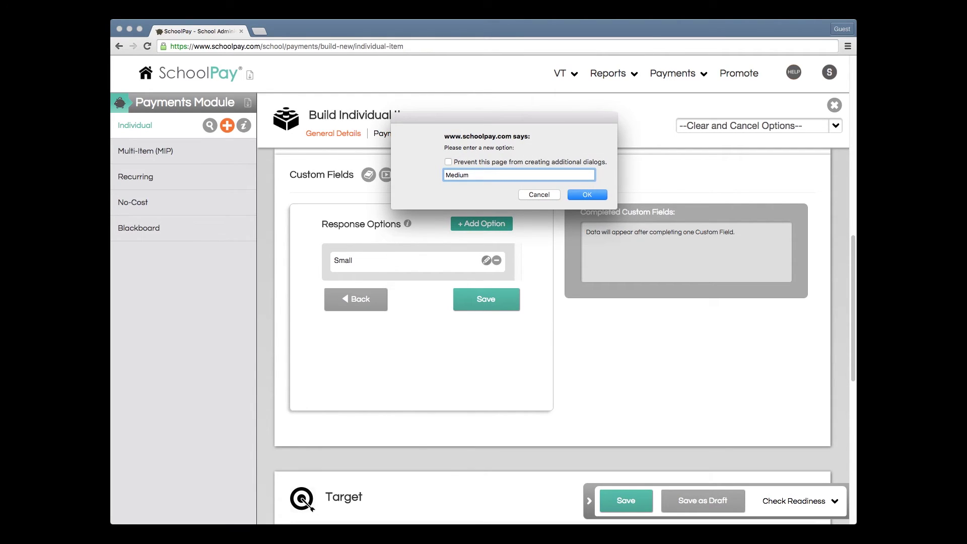
pyautogui.click(587, 194)
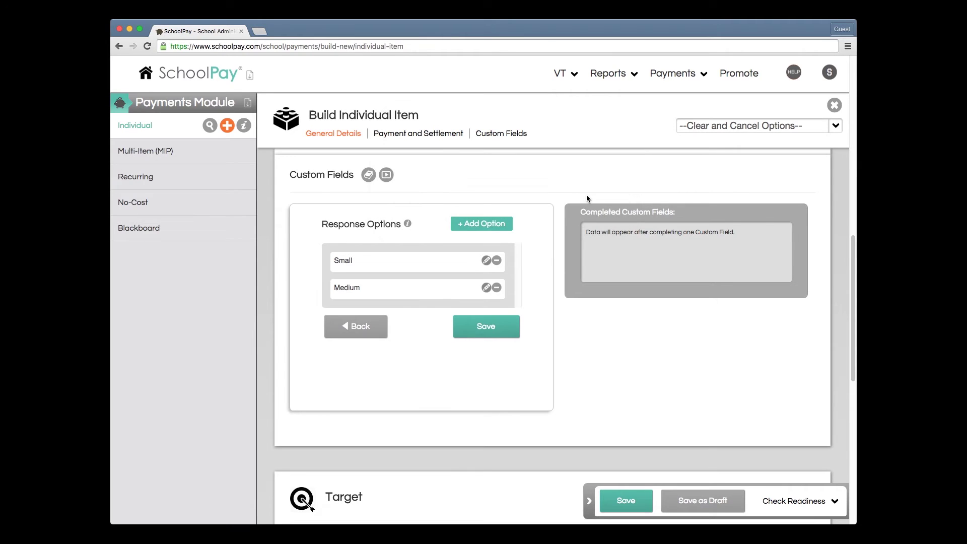
pyautogui.click(503, 225)
pyautogui.write('Large')
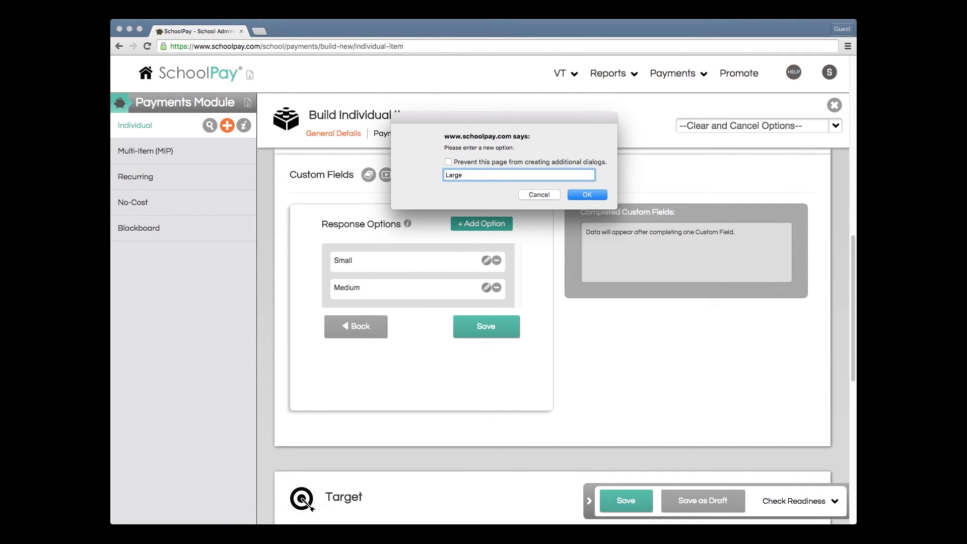
pyautogui.click(585, 194)
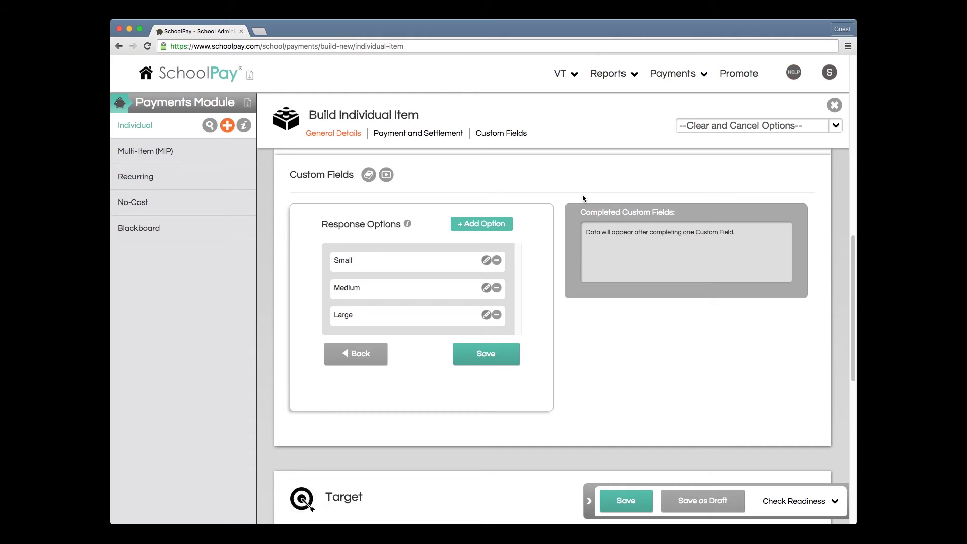
pyautogui.click(505, 352)
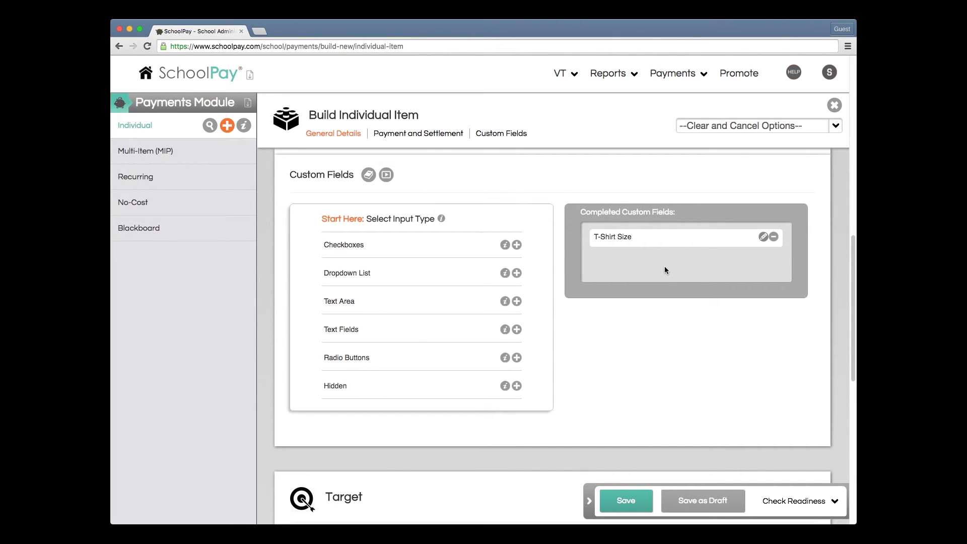
# Check the item's readiness and save it as a draft
pyautogui.moveTo(852, 267); pyautogui.dragTo(845, 346)
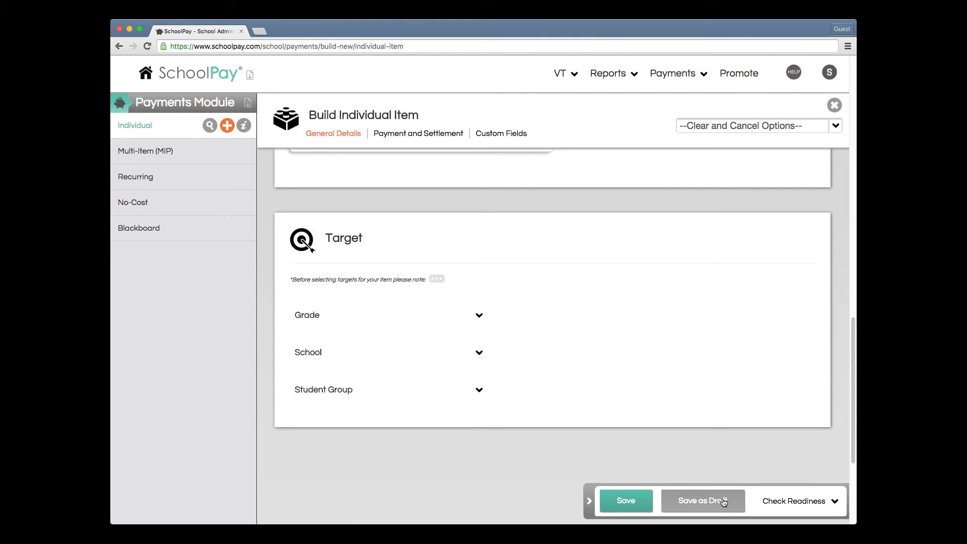
pyautogui.click(783, 501)
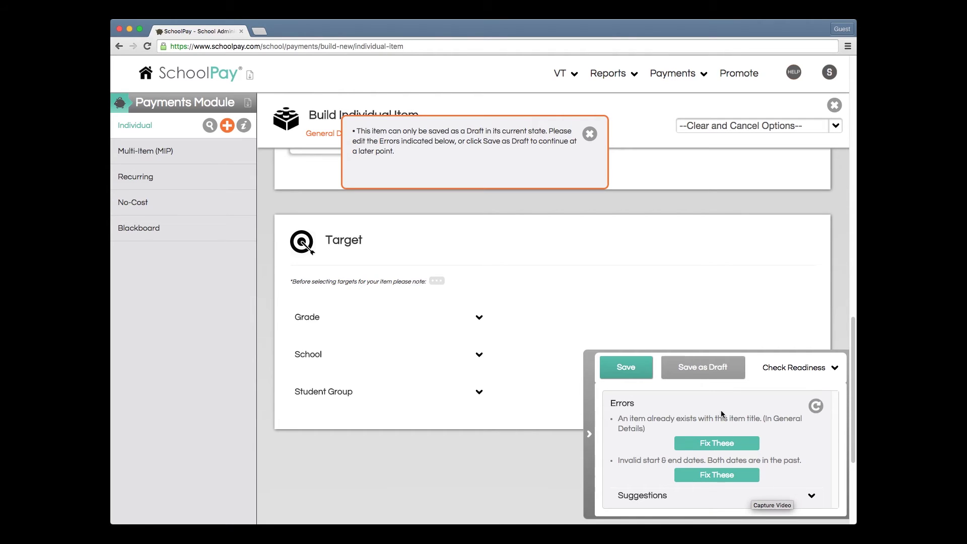
pyautogui.click(588, 134)
pyautogui.click(630, 367)
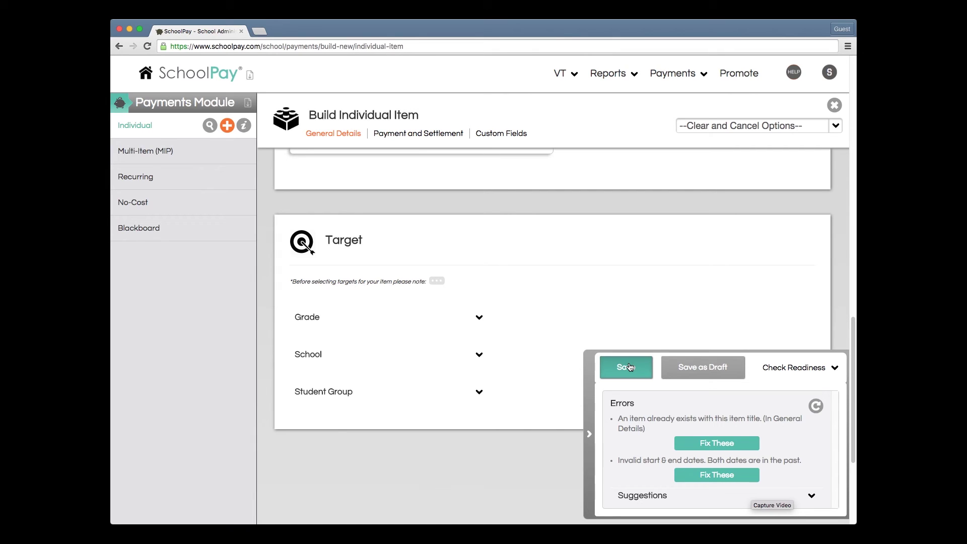
pyautogui.click(684, 371)
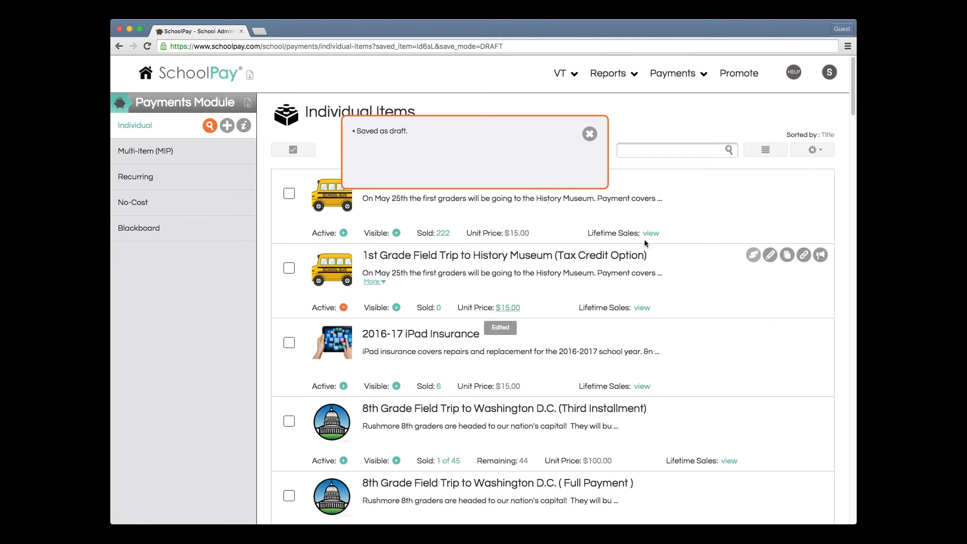
pyautogui.click(589, 134)
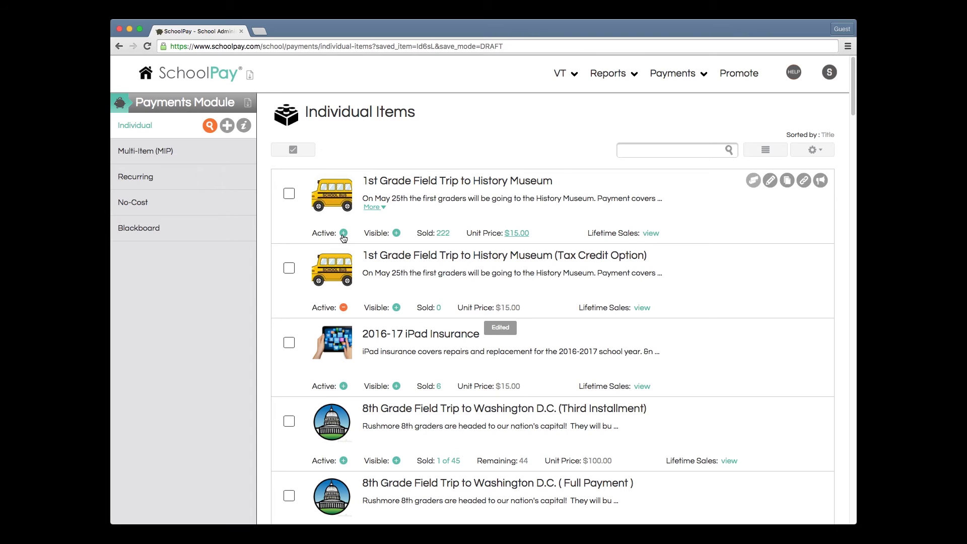
# Make the 1st Grade Field Trip to History Museum item invisible to parents, and restore its visibility
pyautogui.click(397, 233)
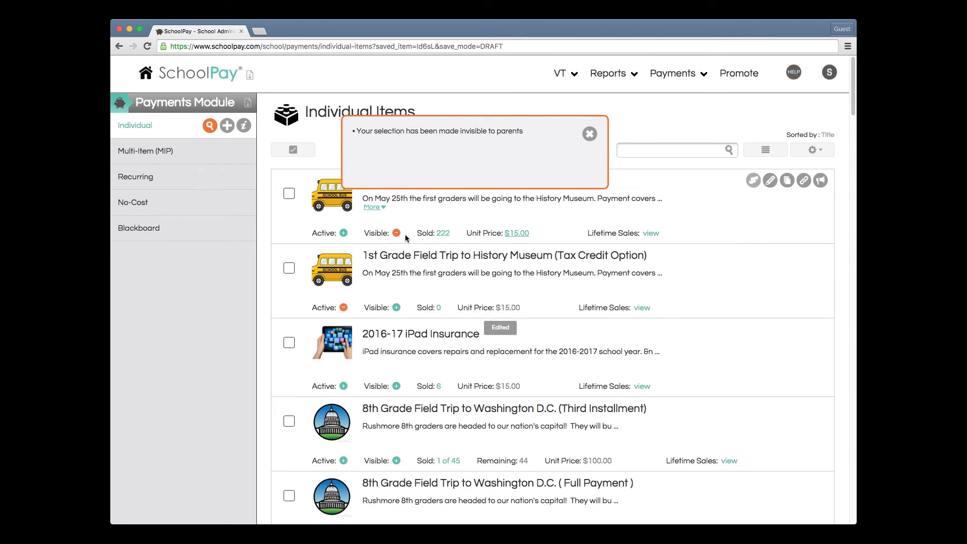
pyautogui.click(589, 134)
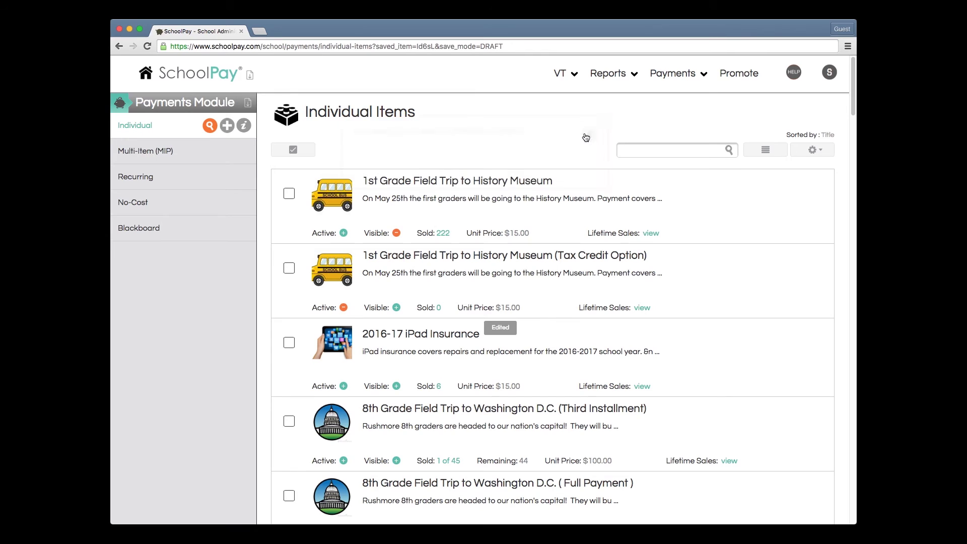
pyautogui.click(396, 233)
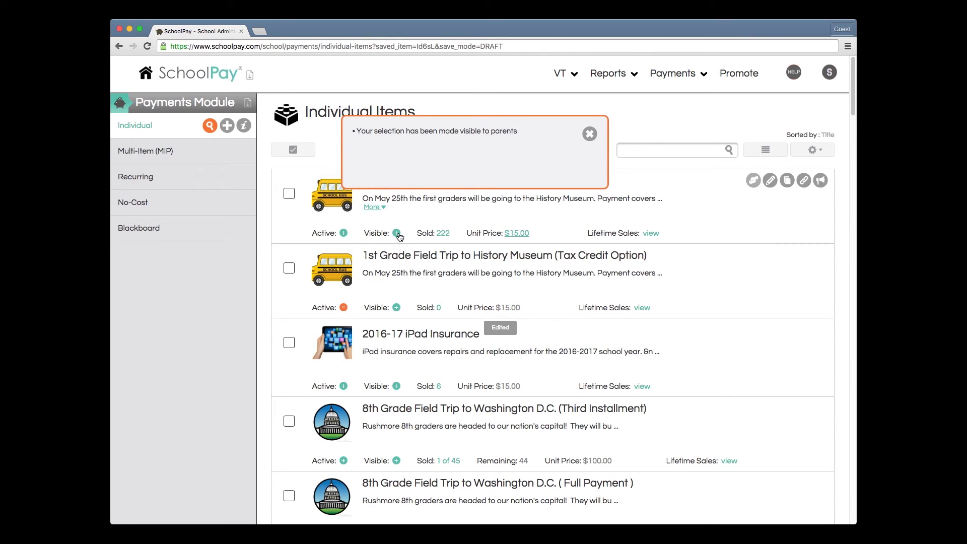
pyautogui.click(585, 137)
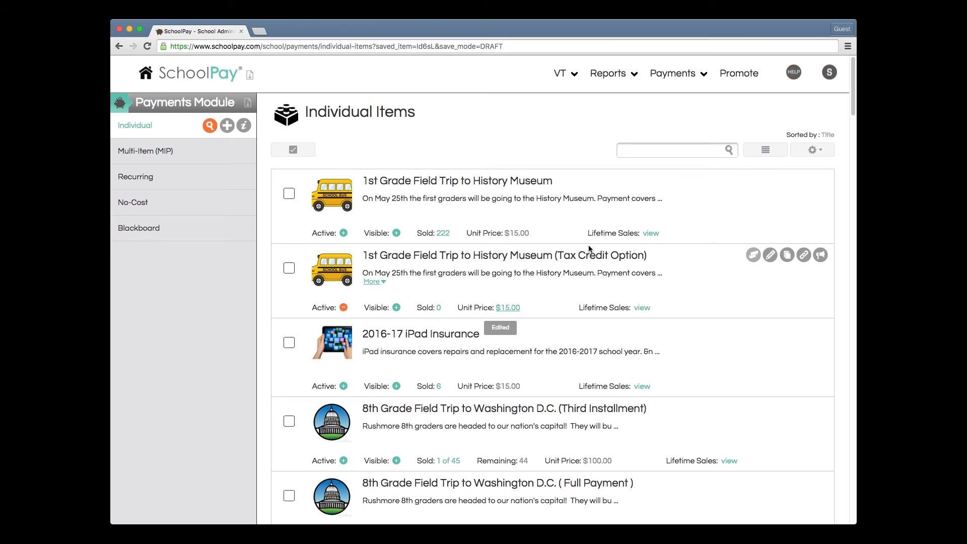
# View the lifetime sales, item links and promotion options of the 1st Grade Field Trip to History Museum item
pyautogui.click(650, 234)
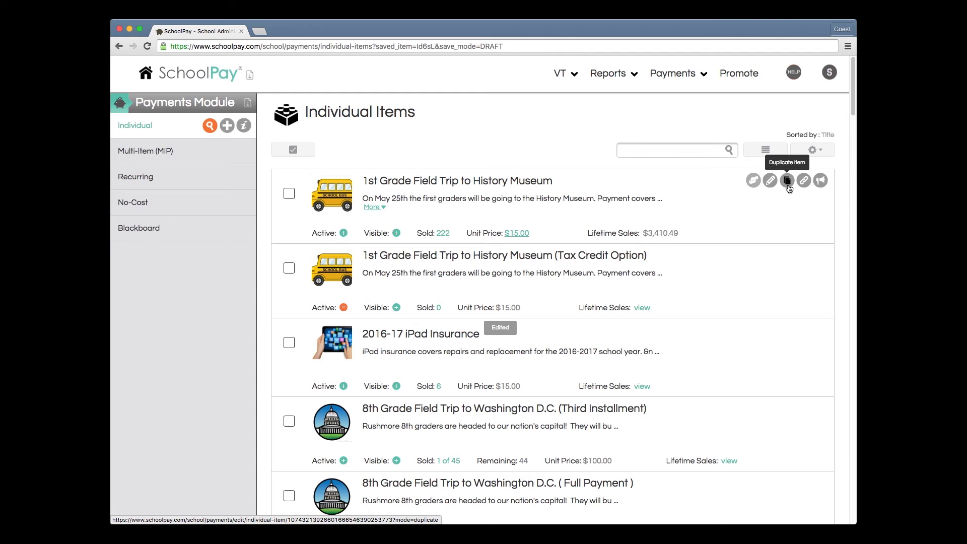
pyautogui.click(806, 184)
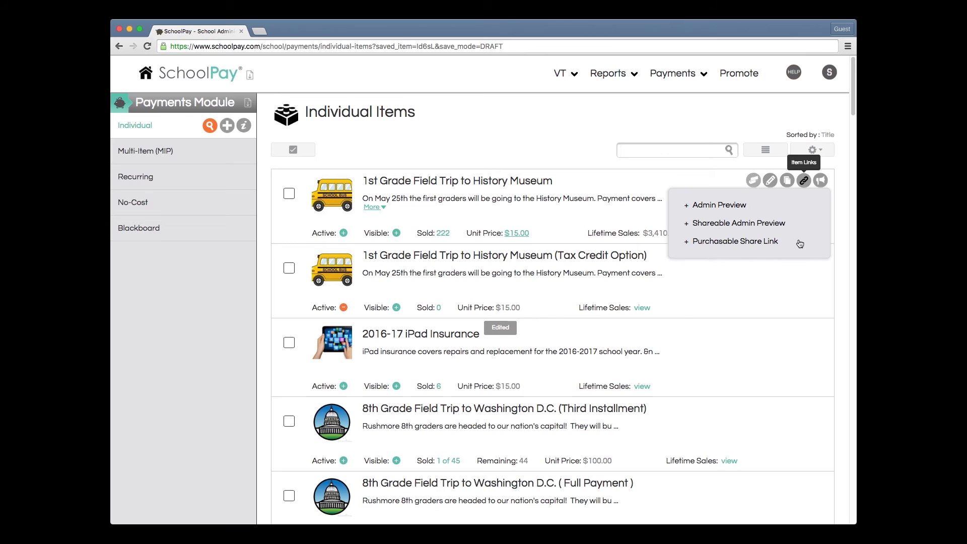
pyautogui.click(819, 191)
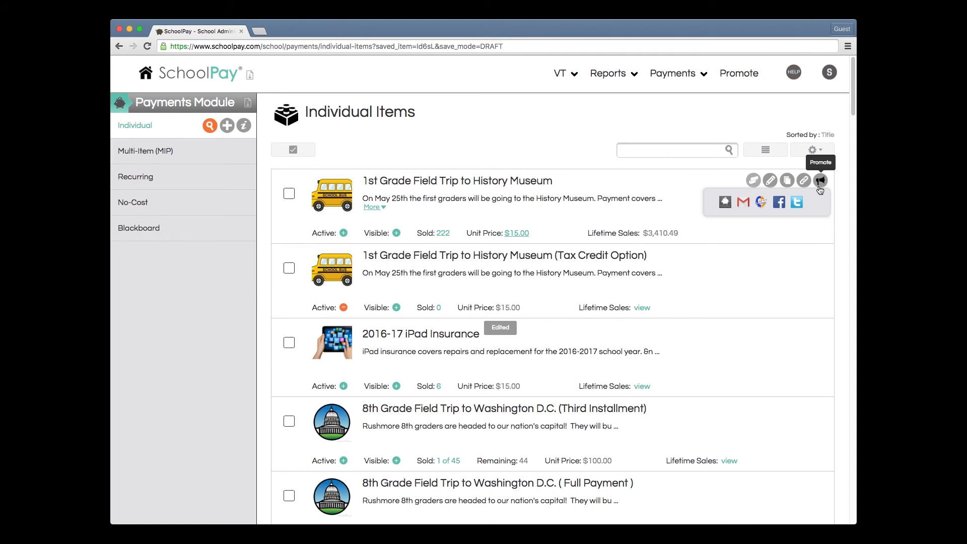
# Select the 1st Grade Field Trip to History Museum item to view the available bulk actions
pyautogui.click(289, 195)
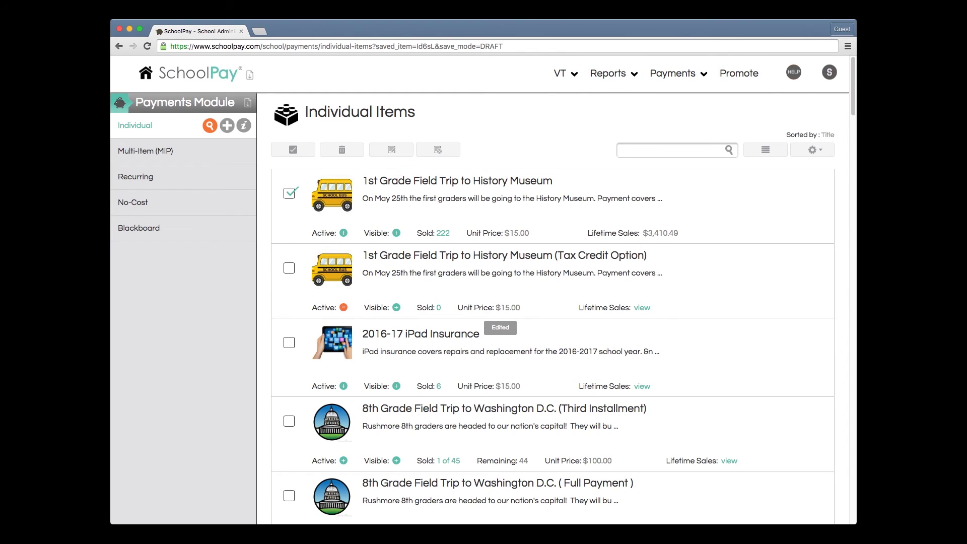
pyautogui.click(777, 20)
pyautogui.click(778, 20)
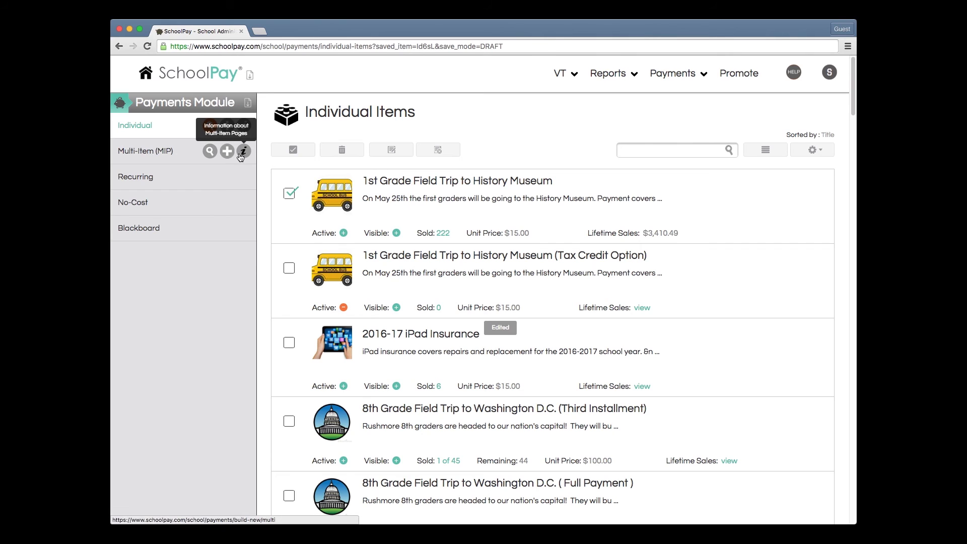
# Start building a new multi-item page and add both 1st Grade Field Trip to History Museum items, regular and Tax Credit Option
pyautogui.click(210, 152)
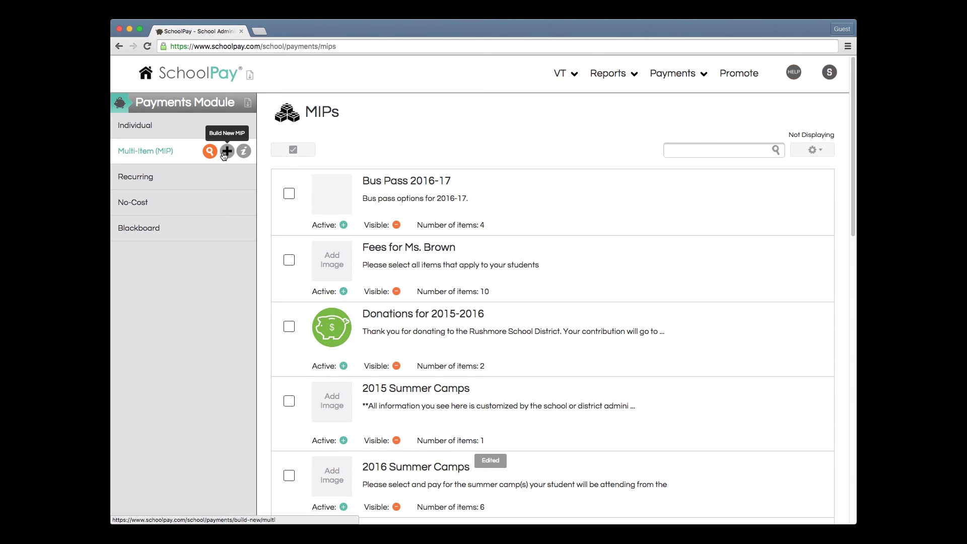
pyautogui.click(224, 154)
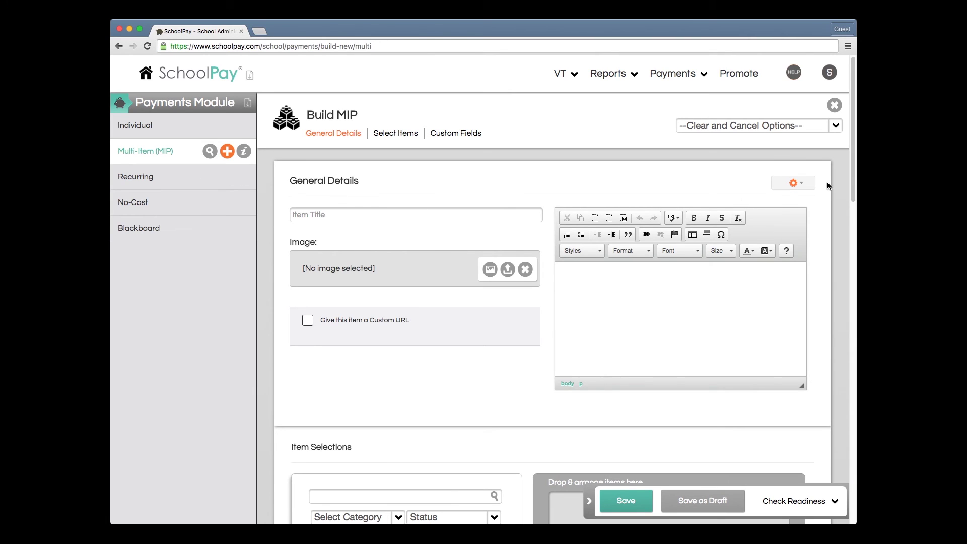
pyautogui.moveTo(853, 183); pyautogui.dragTo(836, 253)
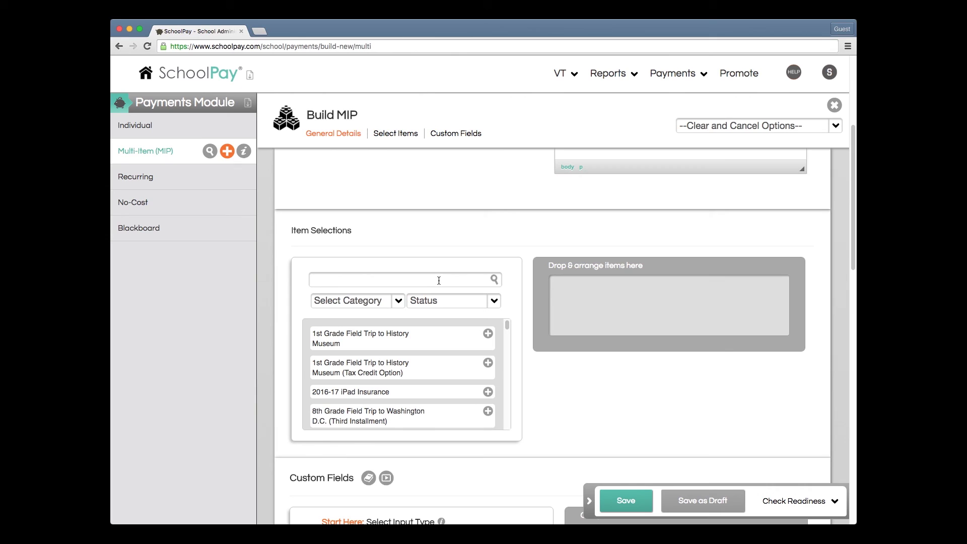
pyautogui.click(487, 334)
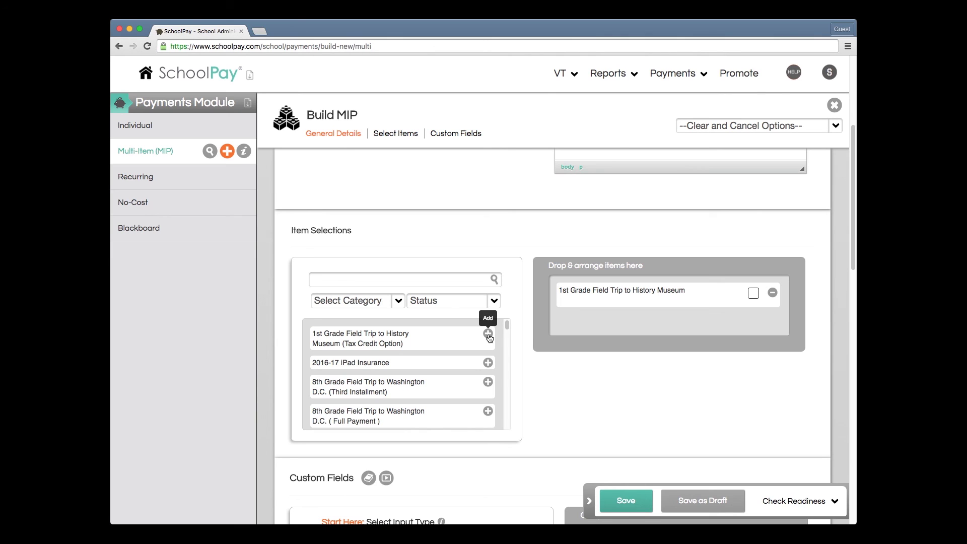
pyautogui.click(488, 334)
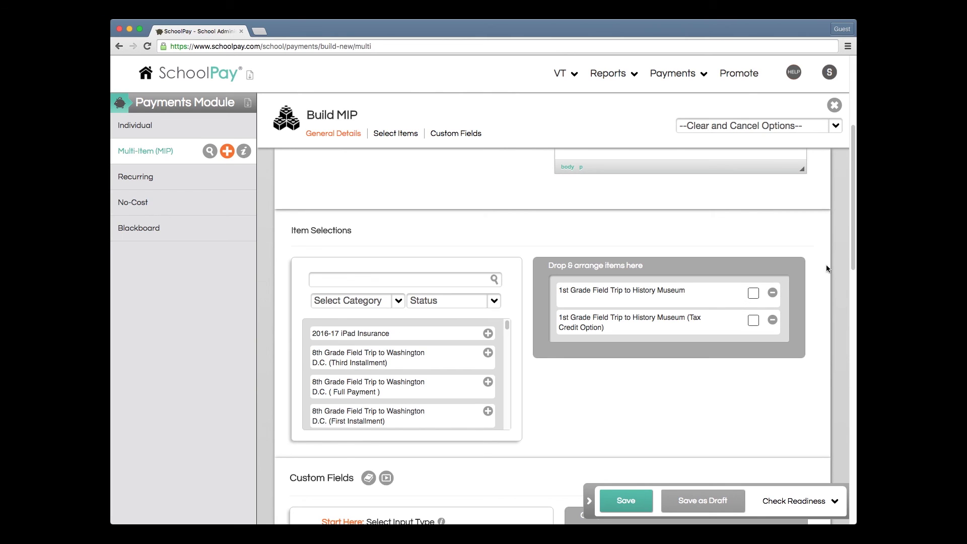
# Look through the Custom Fields and Target sections of the new multi-item page, and close it without saving
pyautogui.moveTo(853, 263); pyautogui.dragTo(854, 348)
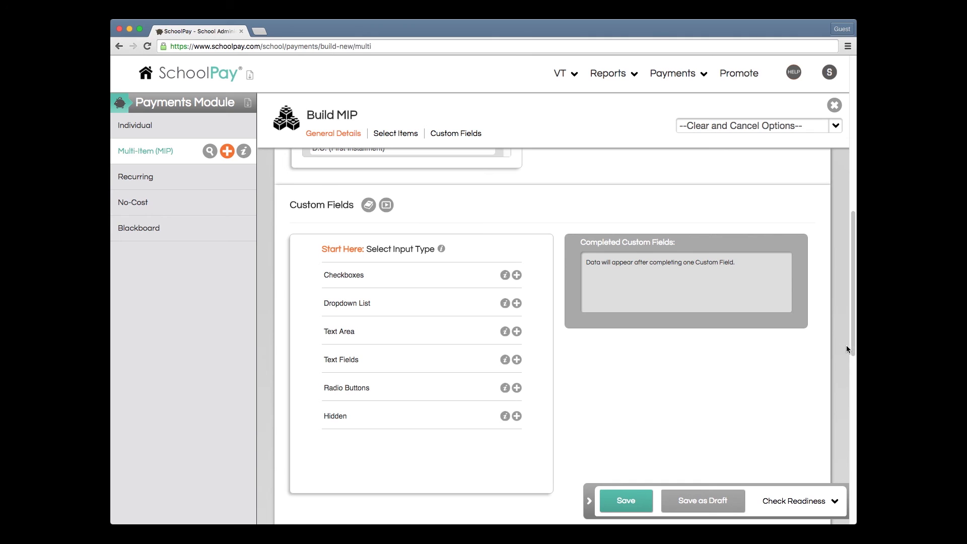
pyautogui.scroll(-2, 845, 347)
pyautogui.moveTo(848, 358); pyautogui.dragTo(838, 442)
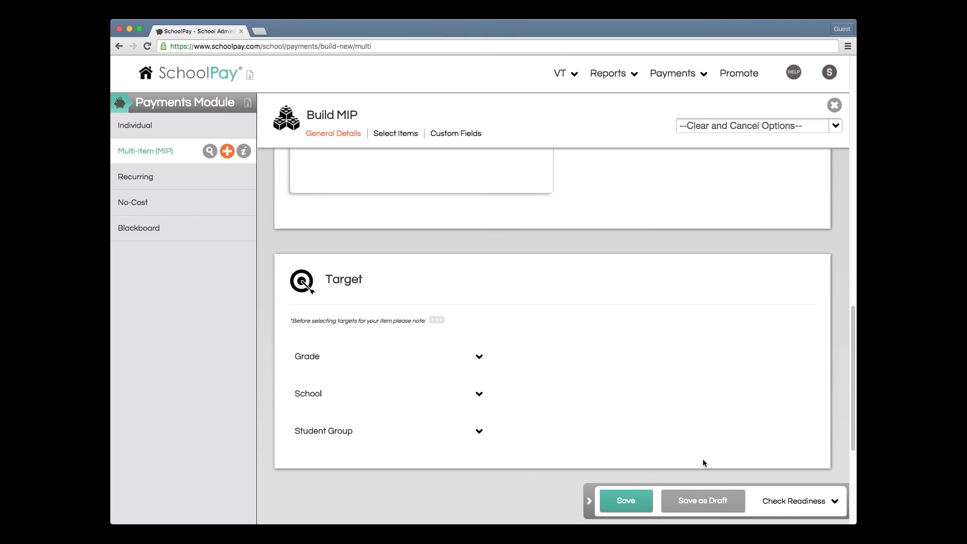
pyautogui.click(833, 105)
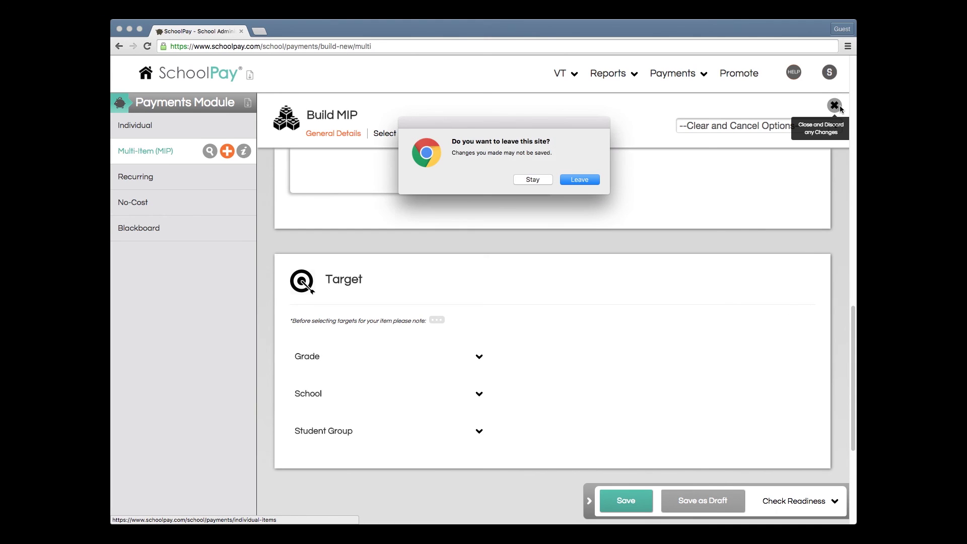
pyautogui.click(586, 180)
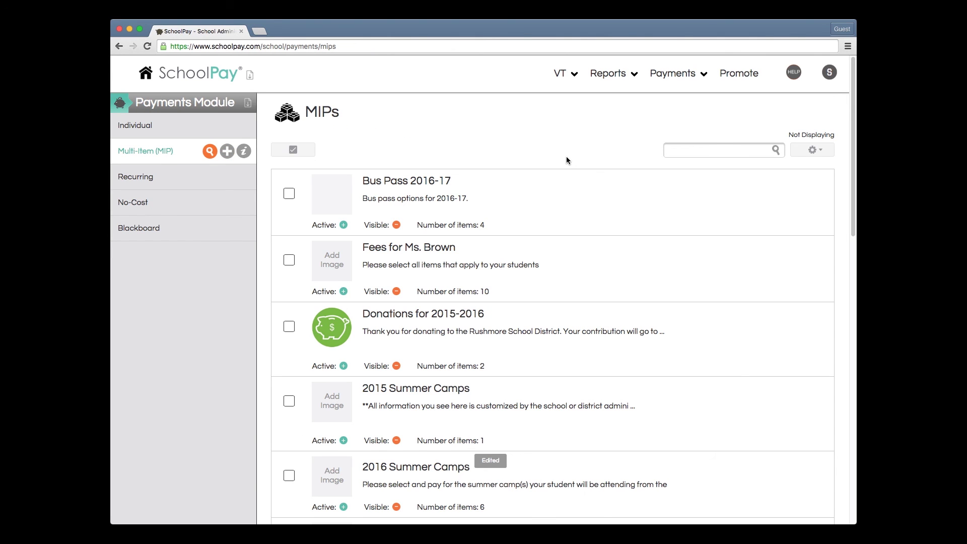
pyautogui.moveTo(545, 193)
pyautogui.moveTo(238, 137)
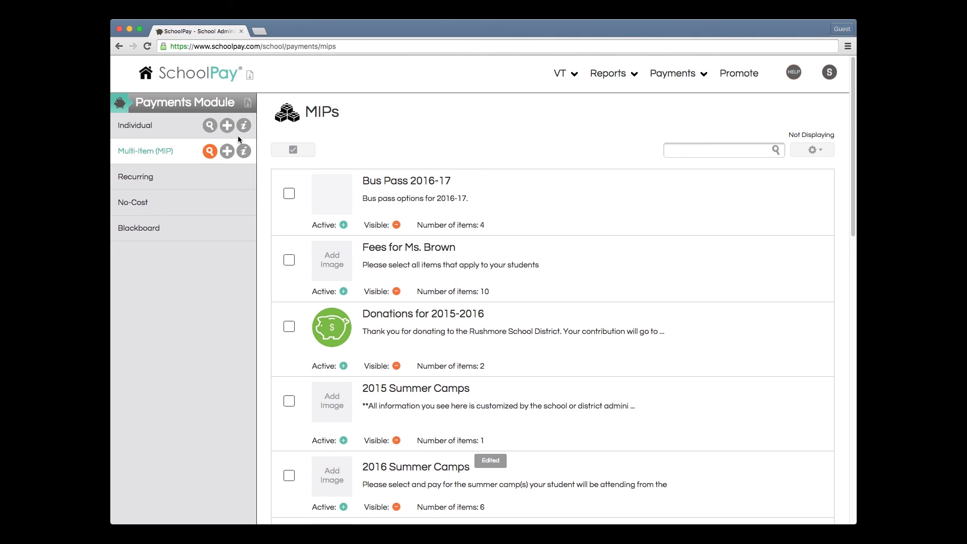